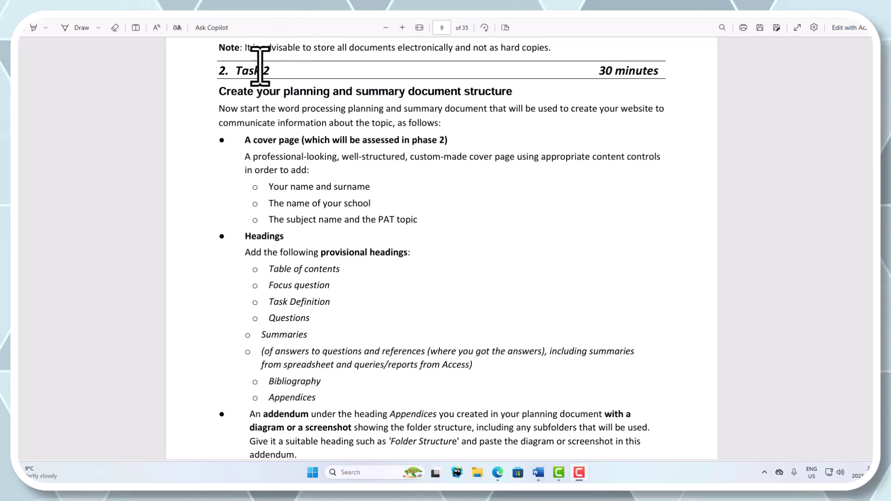
Highlight the Task 2 heading and its 30 minutes allowance in the PDF, then restore the Edge window.
left_click_drag(235, 70, 270, 72)
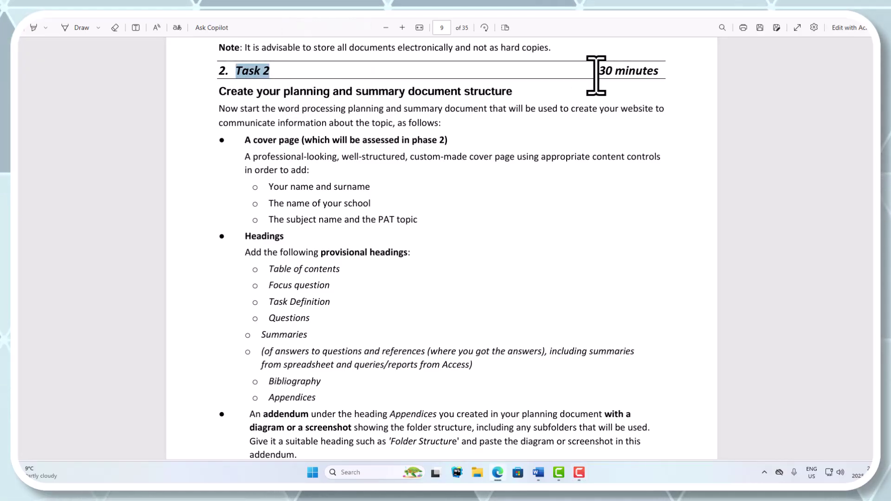
left_click_drag(596, 73, 661, 80)
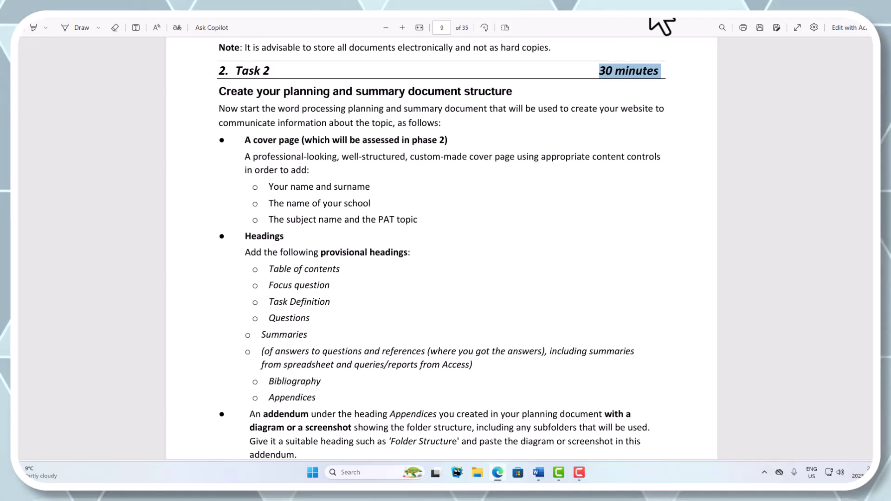
left_click_drag(652, 16, 250, 41)
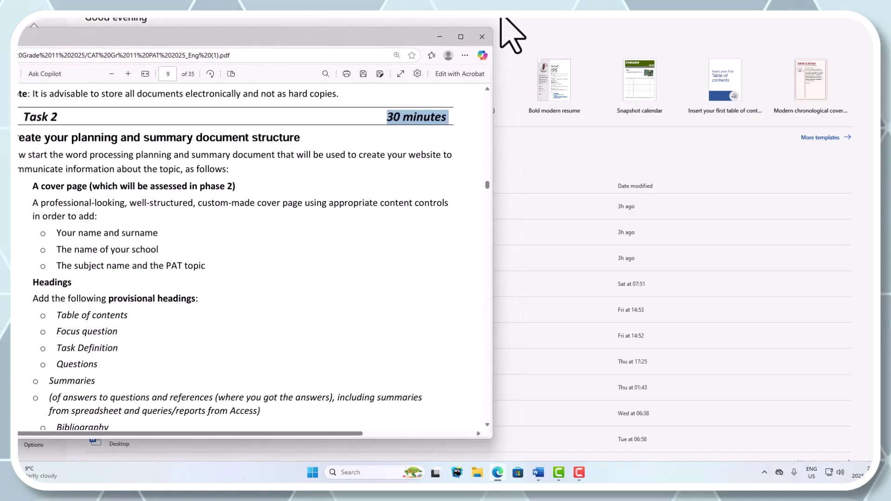
Create a new blank Word document from the start screen.
left_click(532, 19)
left_click_drag(343, 19, 666, 20)
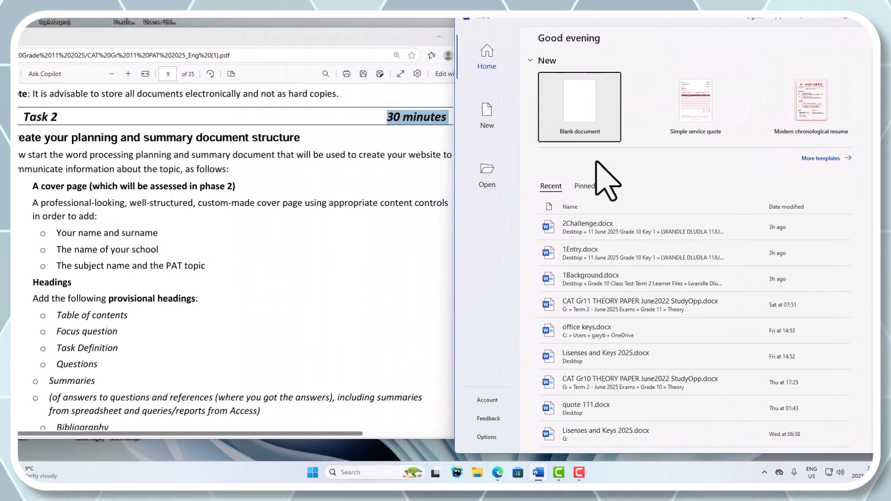
left_click(590, 120)
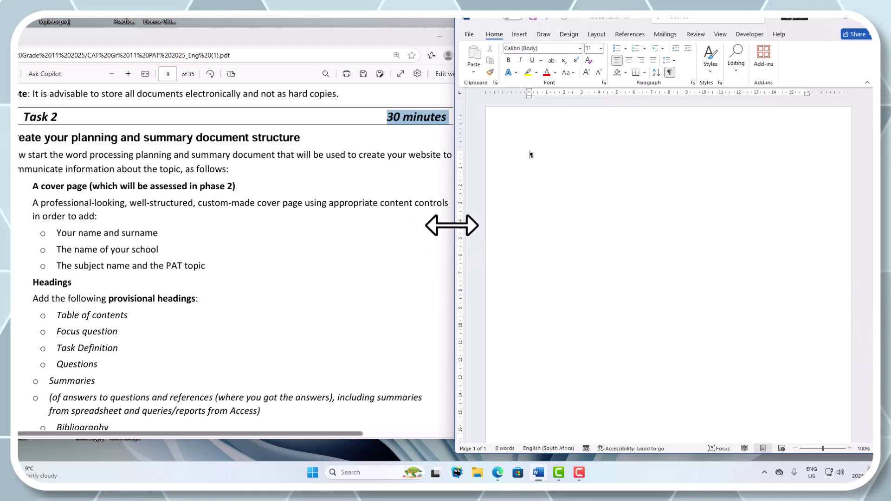
Arrange the Word window and the task PDF side by side, with the PDF in front.
left_click_drag(453, 227, 359, 229)
left_click_drag(332, 36, 297, 36)
left_click(677, 208)
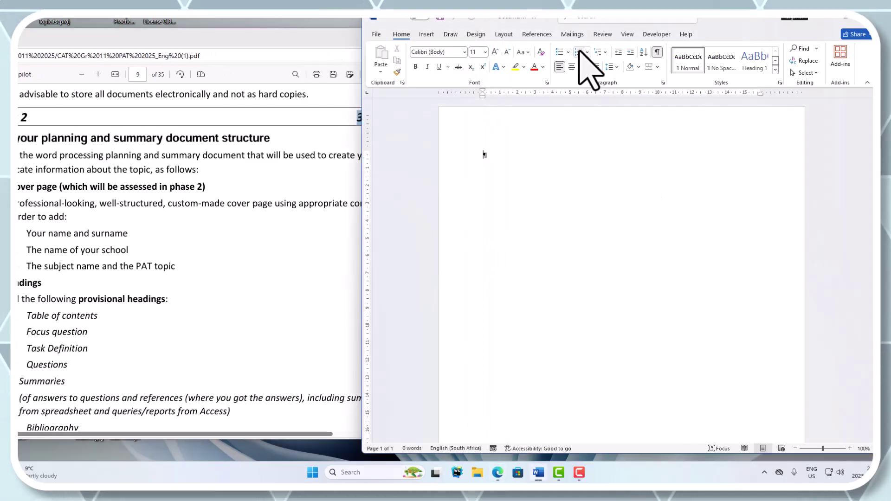
left_click_drag(599, 19, 773, 19)
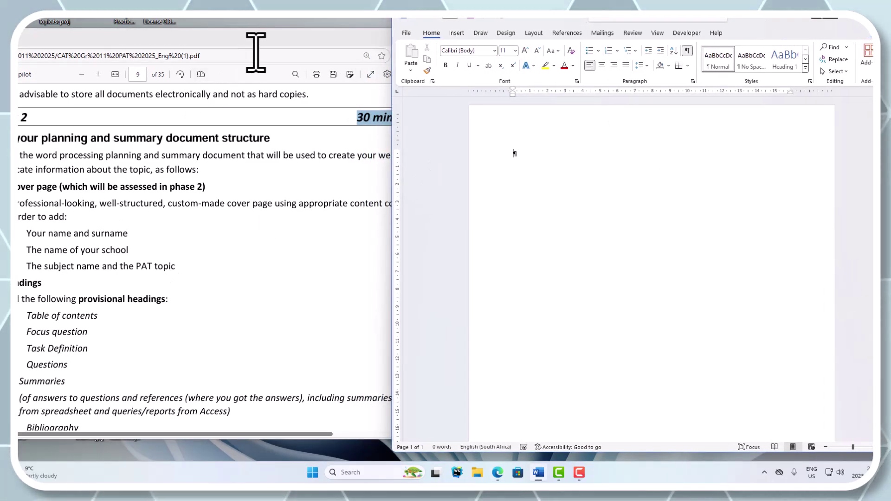
left_click(256, 36)
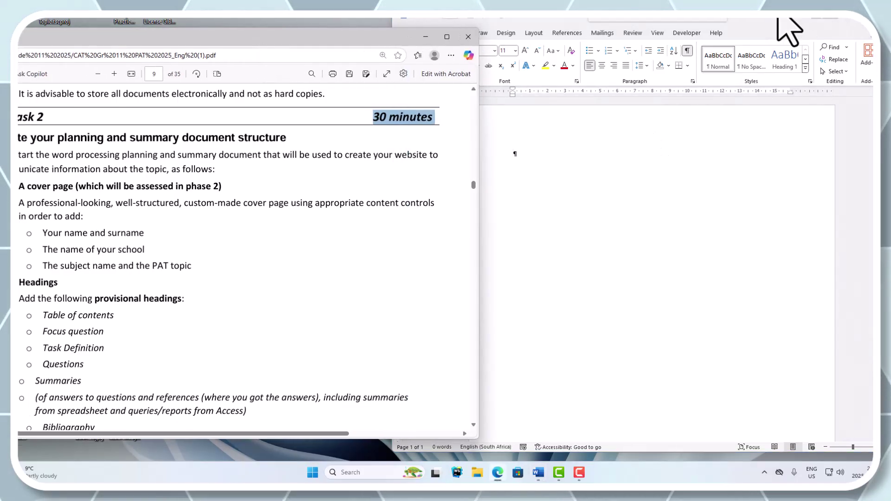
Type 'Cover' at the top of the document and apply the Title style.
left_click(778, 19)
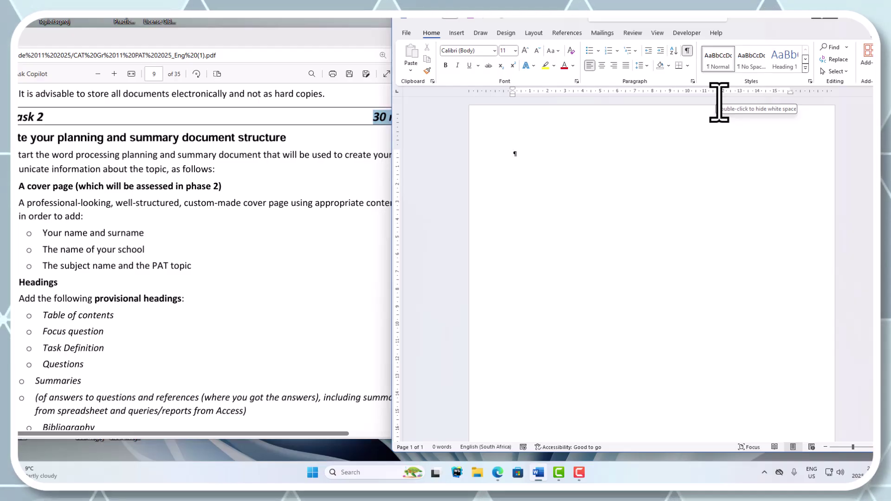
type("Cover")
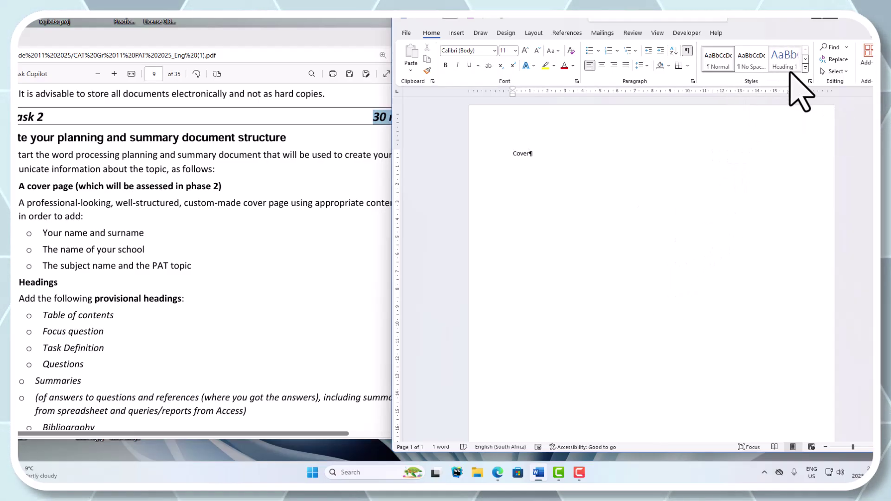
left_click(805, 68)
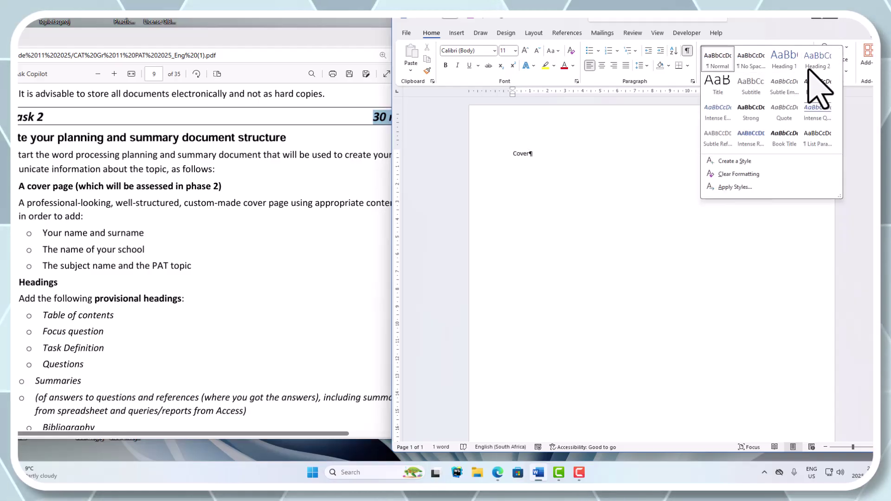
left_click(700, 85)
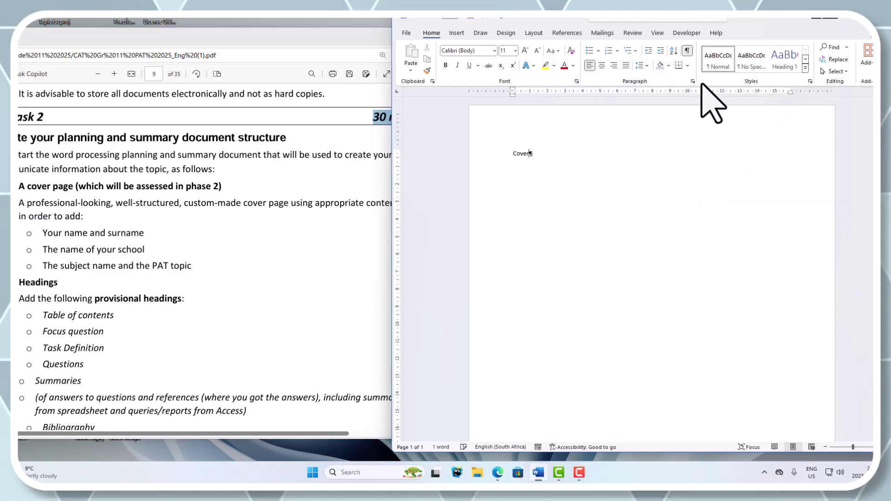
left_click(806, 67)
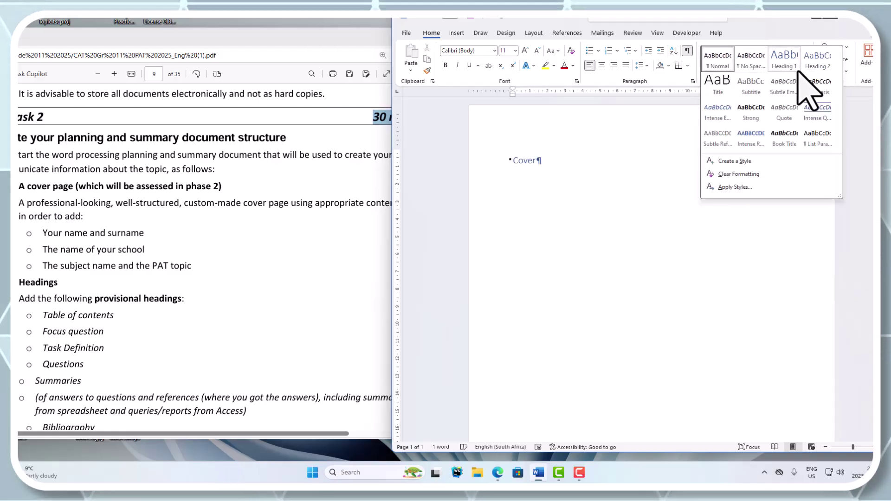
left_click(709, 86)
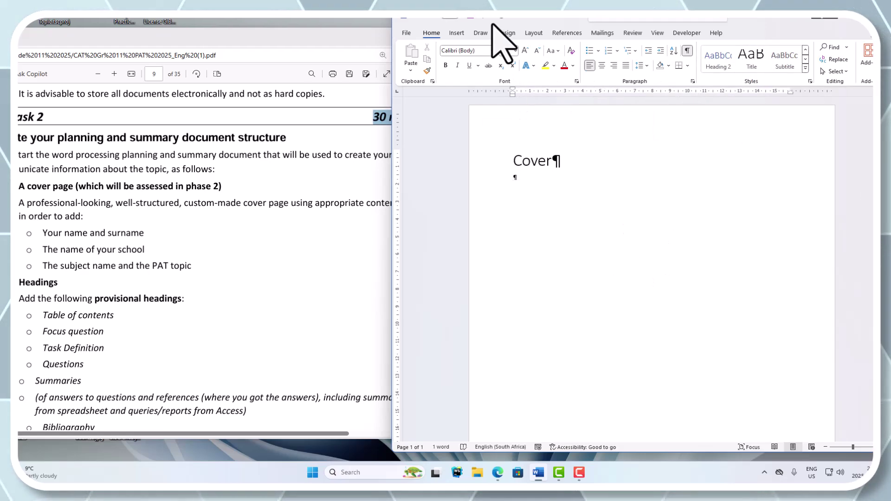
Move to the empty line below Cover and look through the Insert, Design and Draw ribbons.
key("Down")
left_click(457, 33)
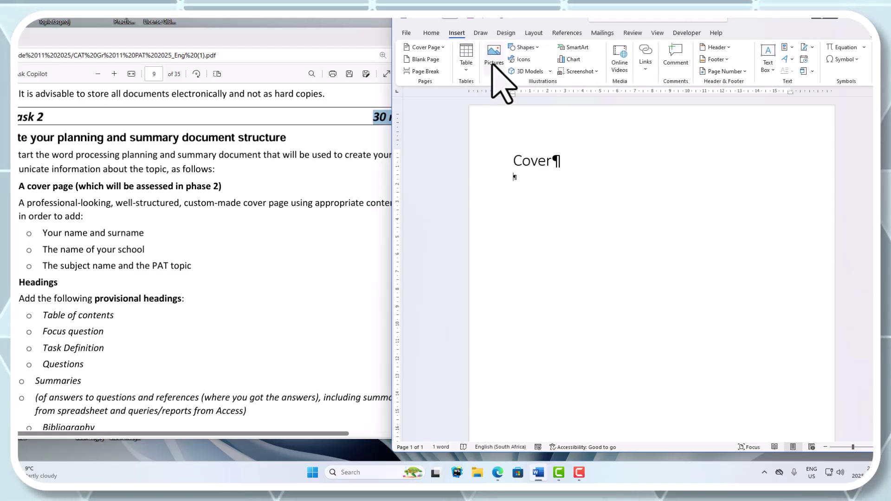
left_click(499, 33)
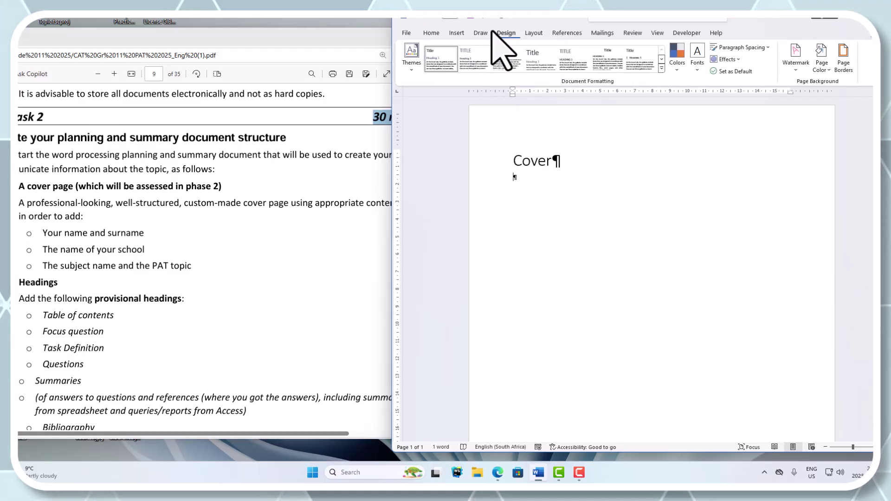
left_click(480, 32)
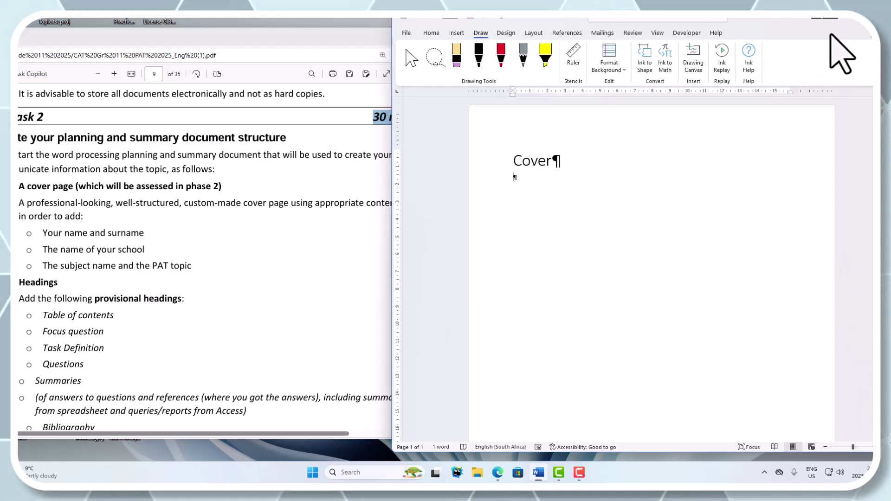
Insert a Next Page section break after Cover.
left_click(533, 32)
left_click(529, 47)
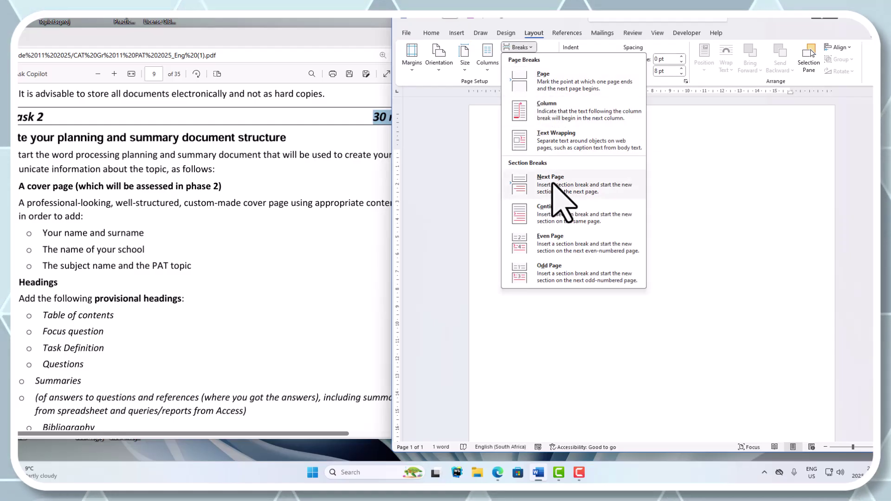
left_click(550, 183)
scroll(538, 379, "down", 3)
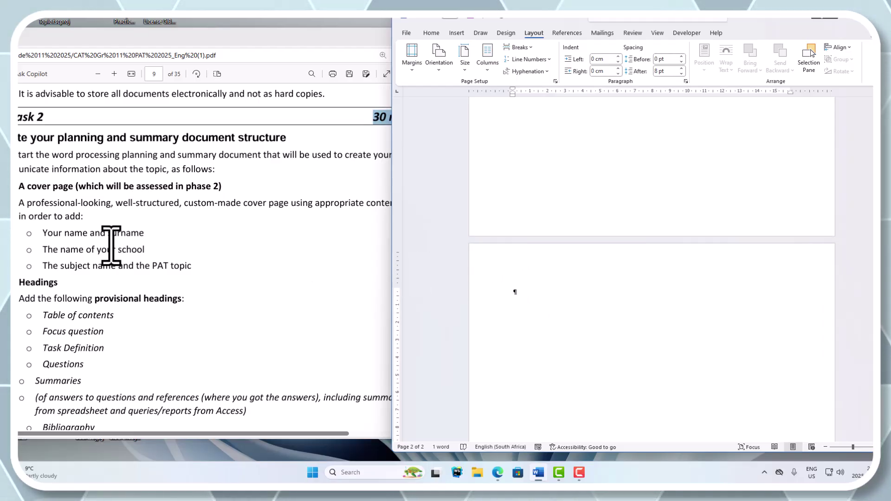
Highlight the cover page requirement in the PDF and check the new empty page 2 in Word.
left_click_drag(24, 192, 83, 190)
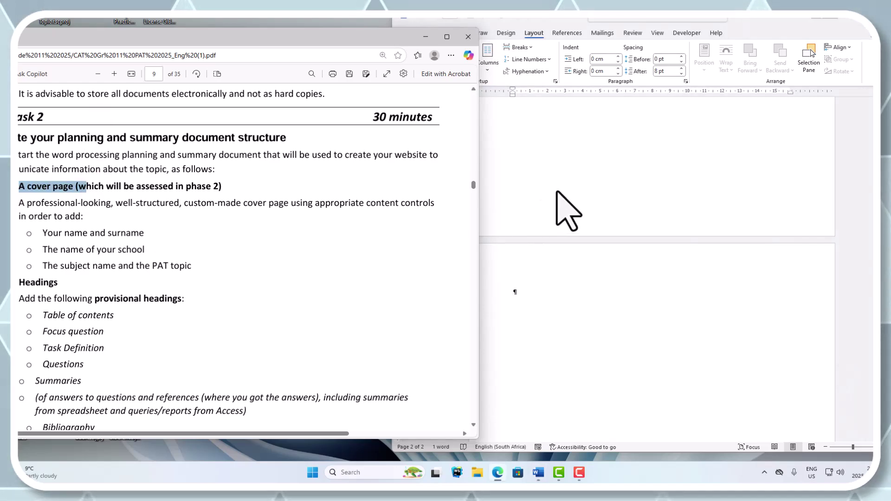
left_click(667, 218)
scroll(656, 204, "up", 3)
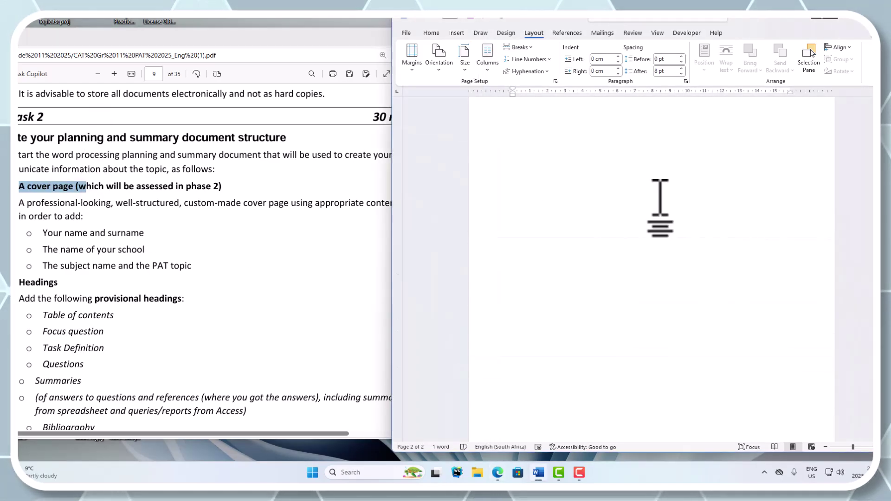
scroll(658, 201, "up", 4)
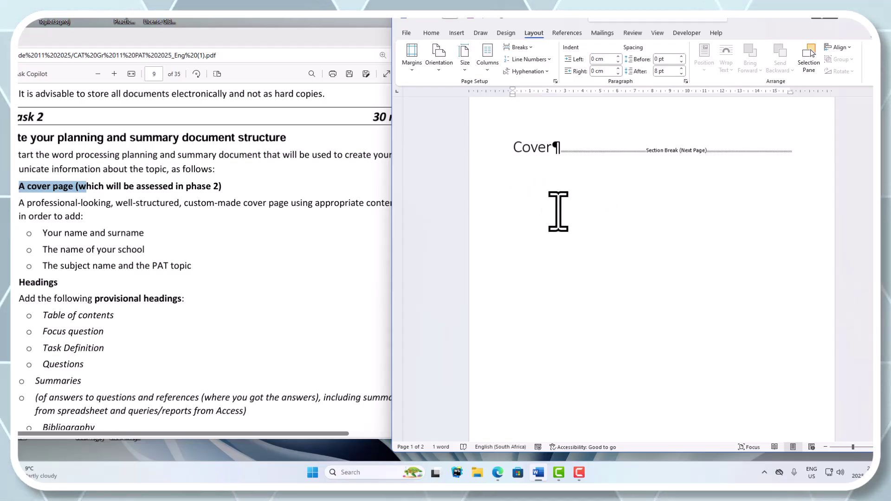
scroll(556, 212, "down", 10)
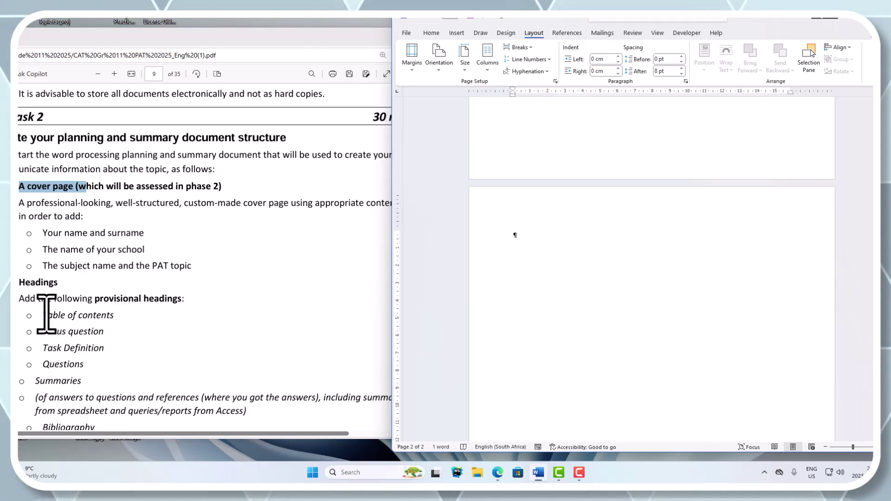
Paste 'Table of contents' from the PDF onto page 2 as a Heading 1, with a new paragraph below it.
left_click(44, 315)
left_click_drag(44, 315, 117, 319)
key("ctrl+c")
left_click(571, 246)
key("ctrl+v")
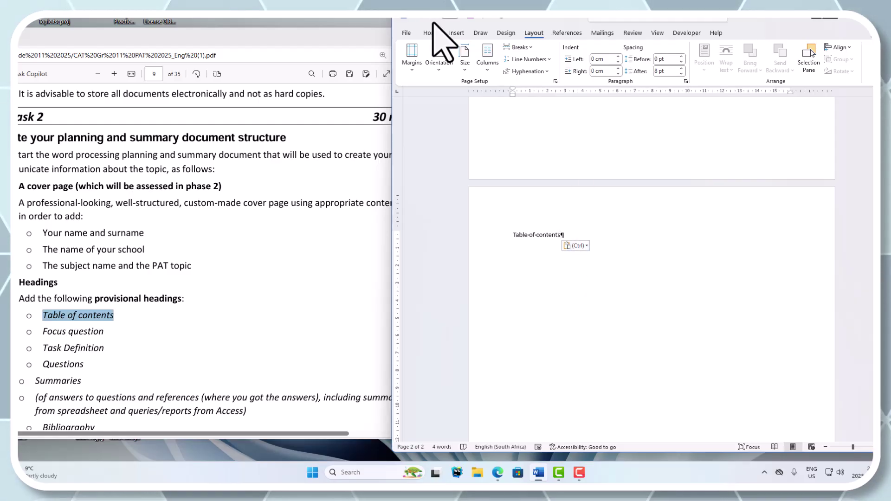
left_click(431, 33)
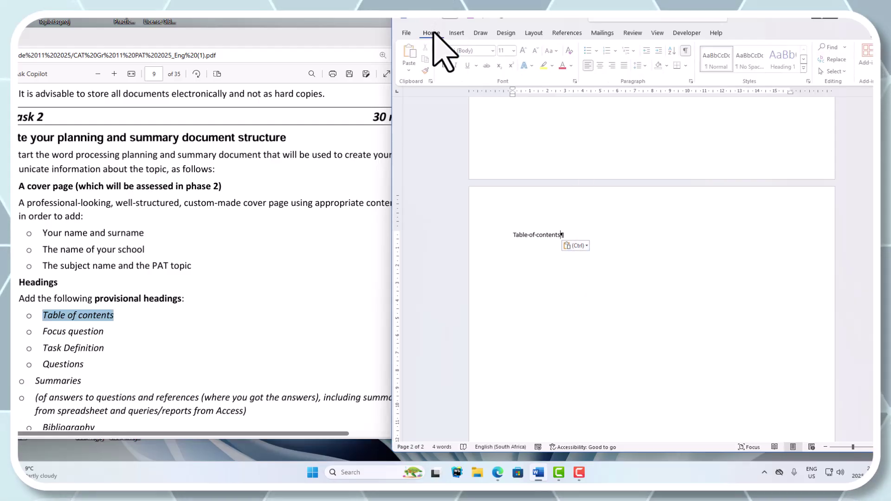
left_click(784, 60)
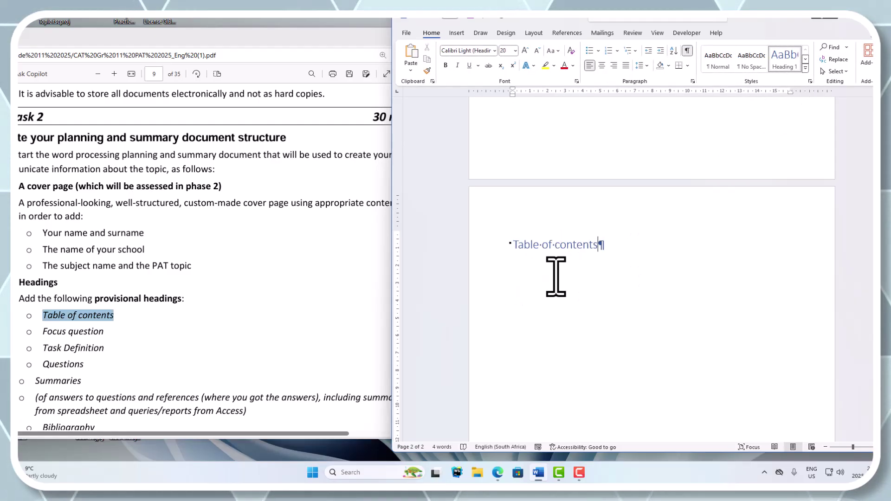
key("Return")
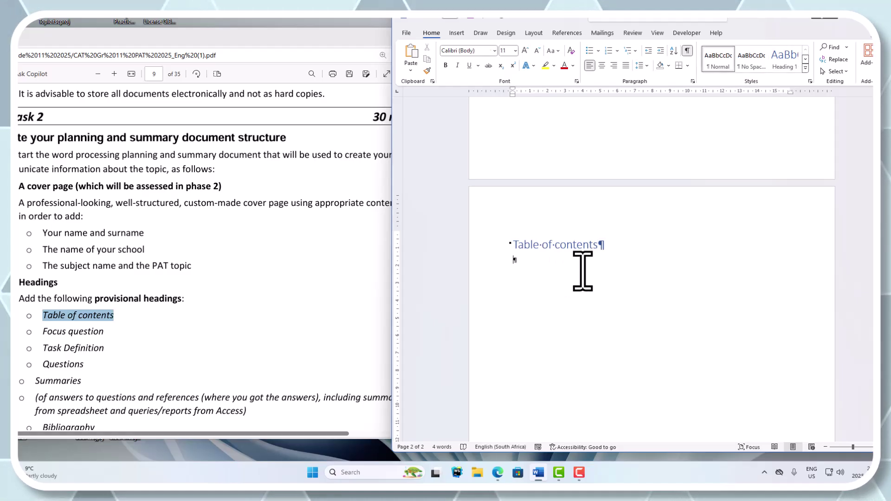
Add a Next Page section break to create page 3, then select 'Focus question' in the PDF.
left_click(533, 33)
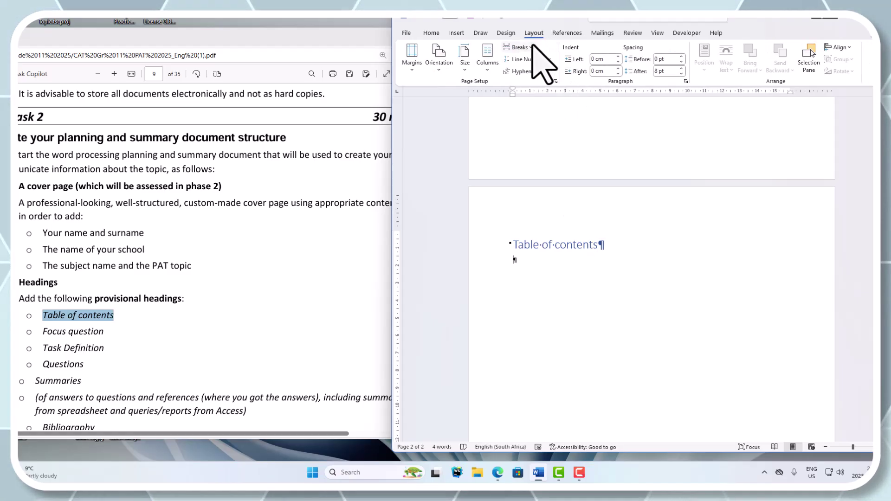
left_click(532, 47)
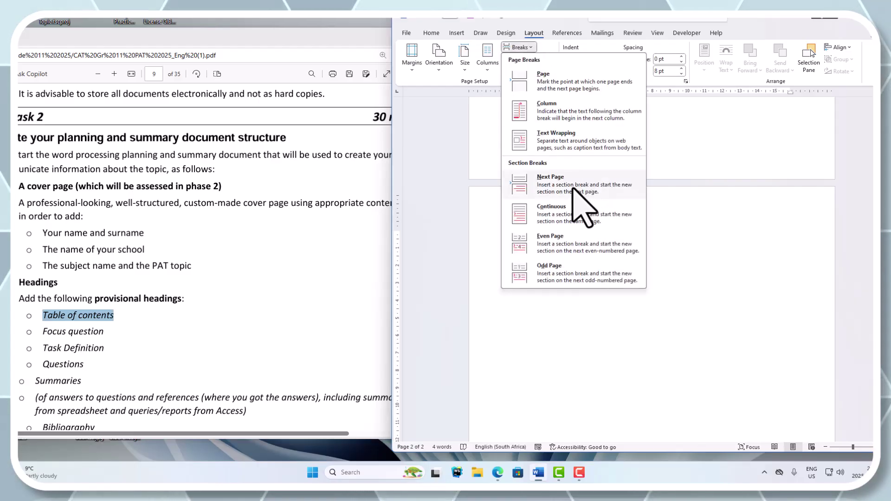
left_click(572, 188)
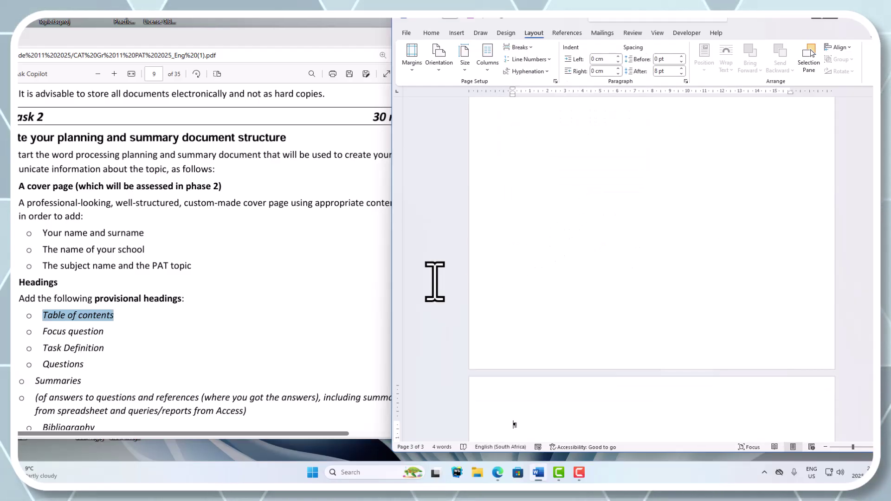
scroll(511, 288, "down", 3)
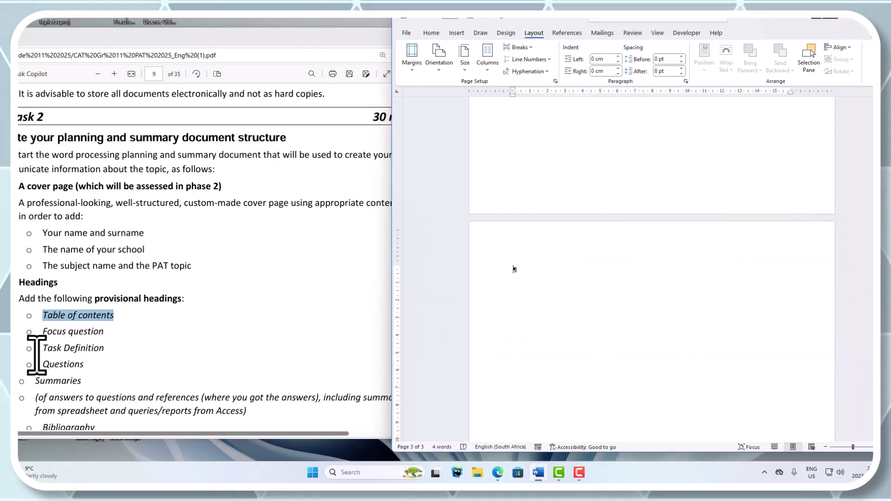
left_click_drag(42, 331, 105, 331)
key("ctrl+c")
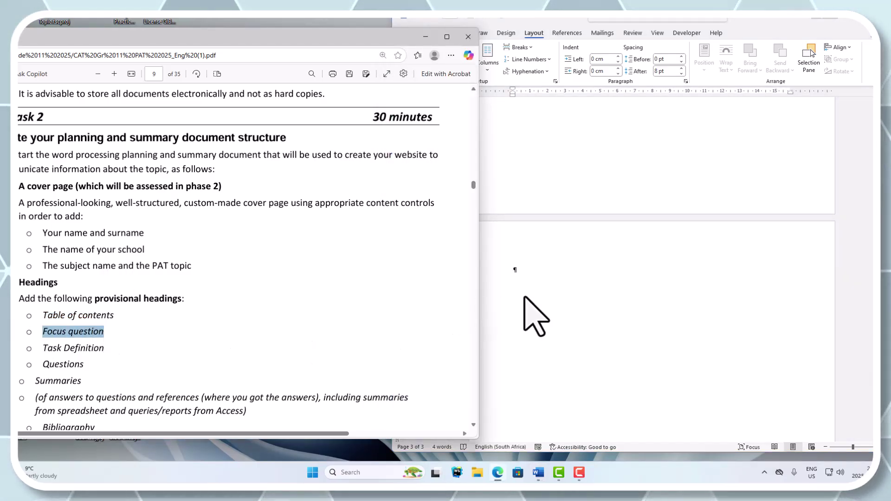
Paste 'Focus question' onto page 3 and make it a Heading 1.
left_click(558, 286)
key("ctrl+v")
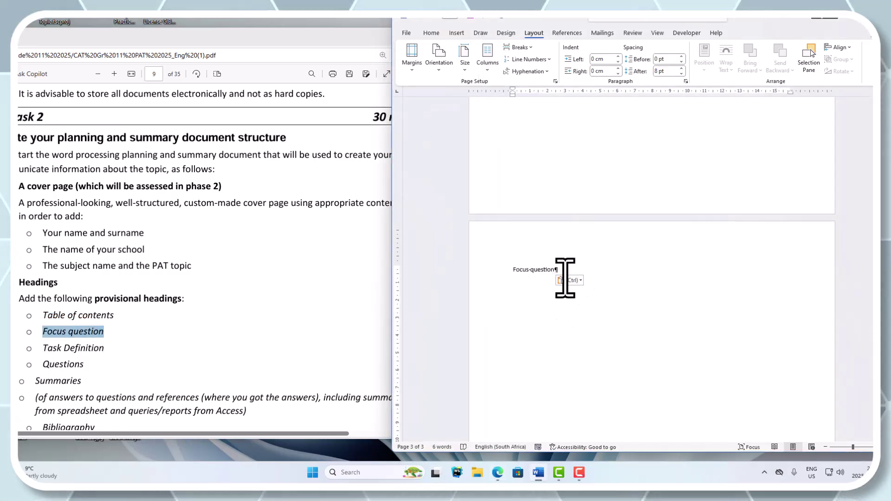
left_click(431, 32)
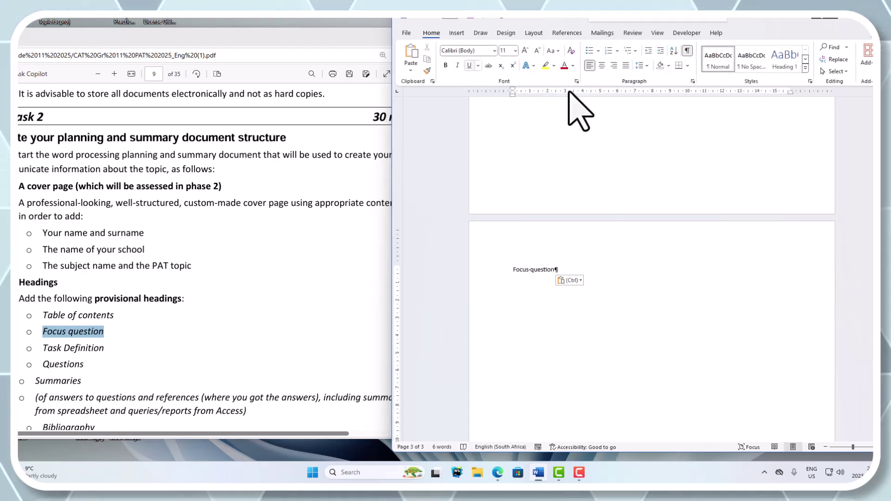
left_click(786, 60)
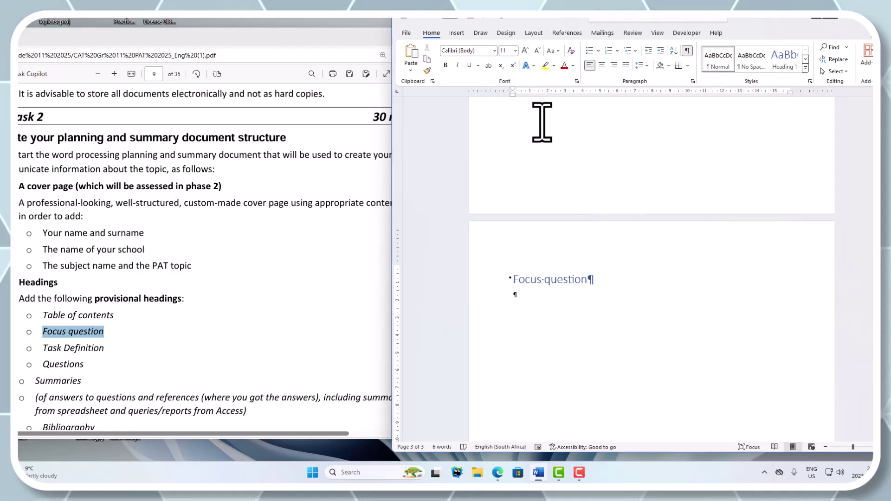
Insert a Next Page section break to start an empty page 4.
left_click(533, 34)
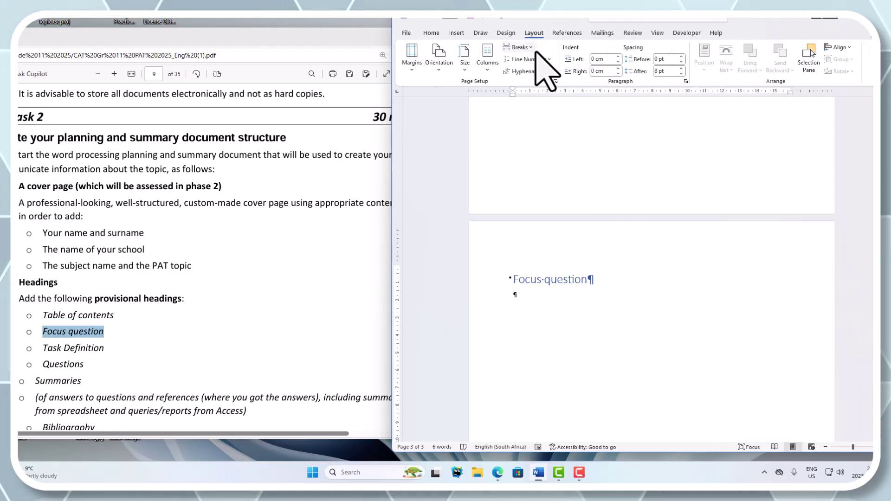
left_click(519, 47)
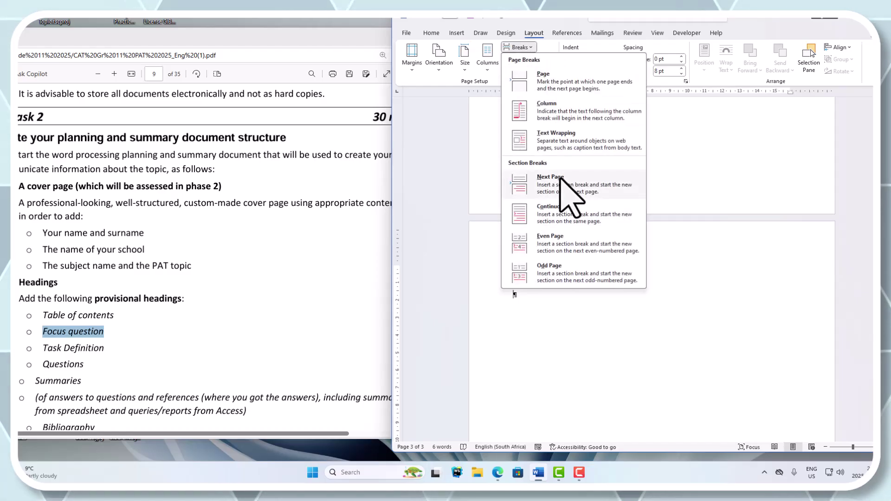
left_click(551, 190)
scroll(570, 266, "down", 5)
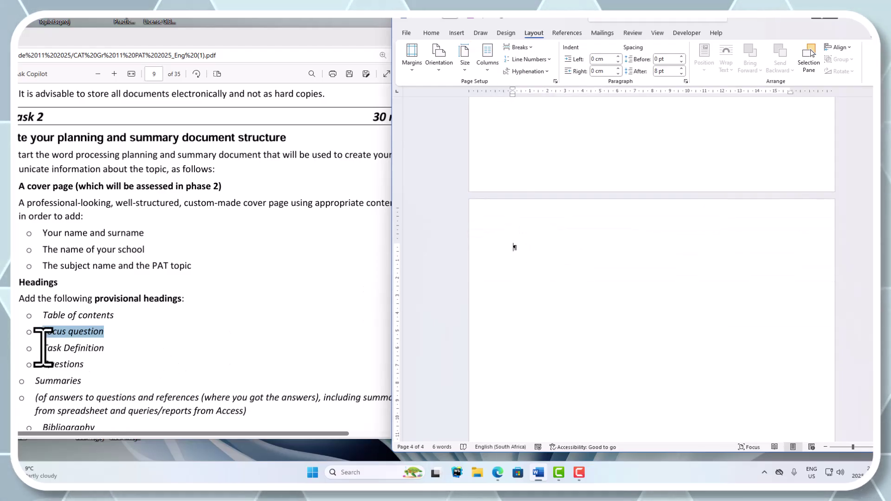
Copy 'Task Definition' from the PDF onto page 4 and make it a Heading 1.
left_click_drag(43, 348, 103, 345)
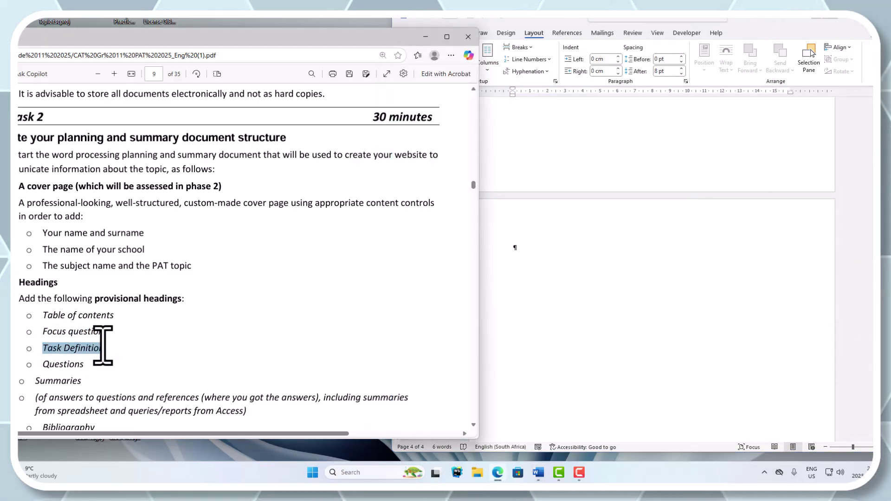
left_click_drag(102, 346, 102, 345)
key("ctrl+c")
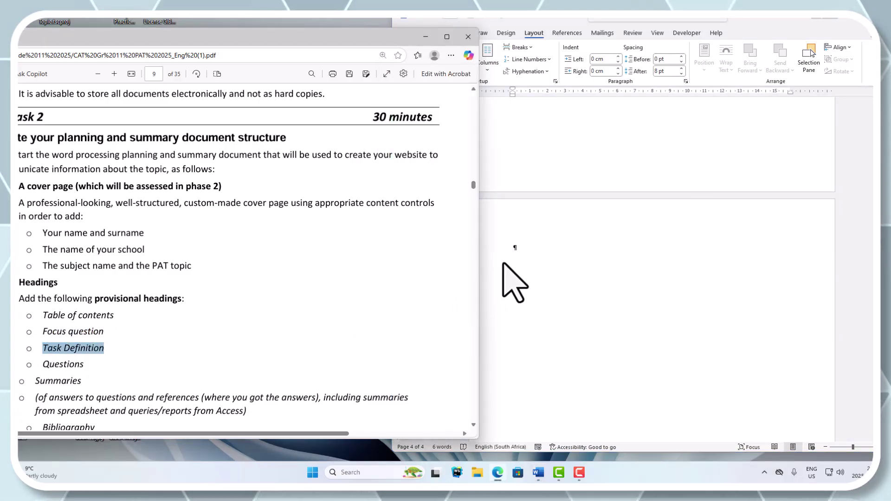
left_click(507, 261)
key("ctrl+v")
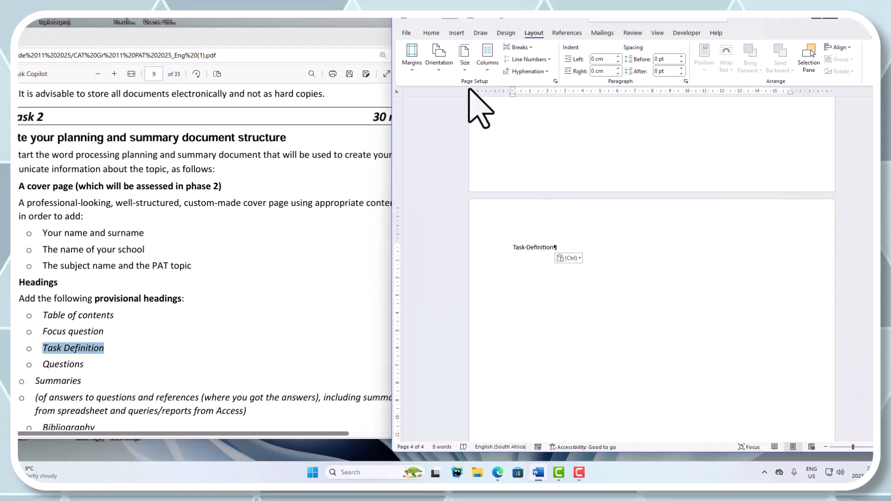
left_click(431, 32)
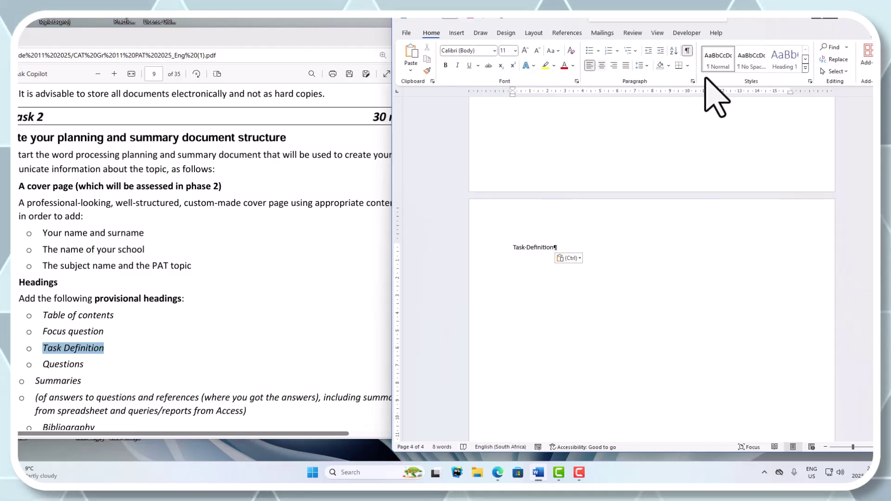
left_click(783, 64)
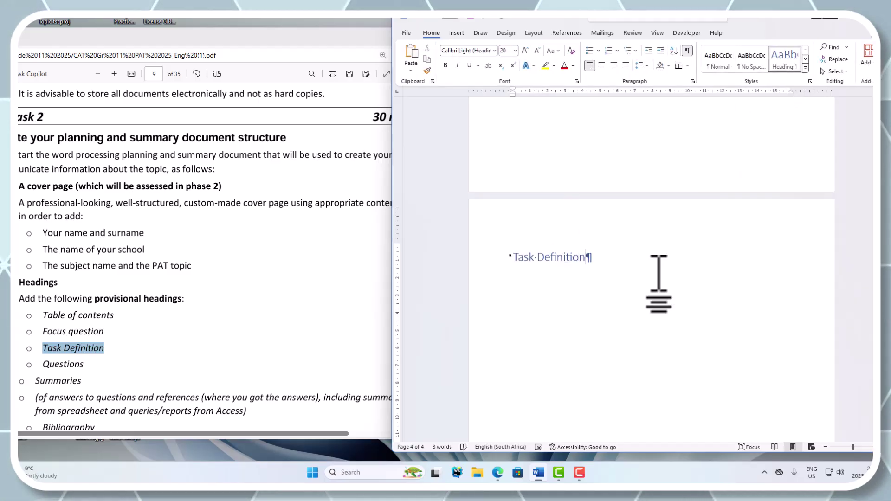
Add a Next Page section break to start an empty page 5.
scroll(658, 283, "down", 3)
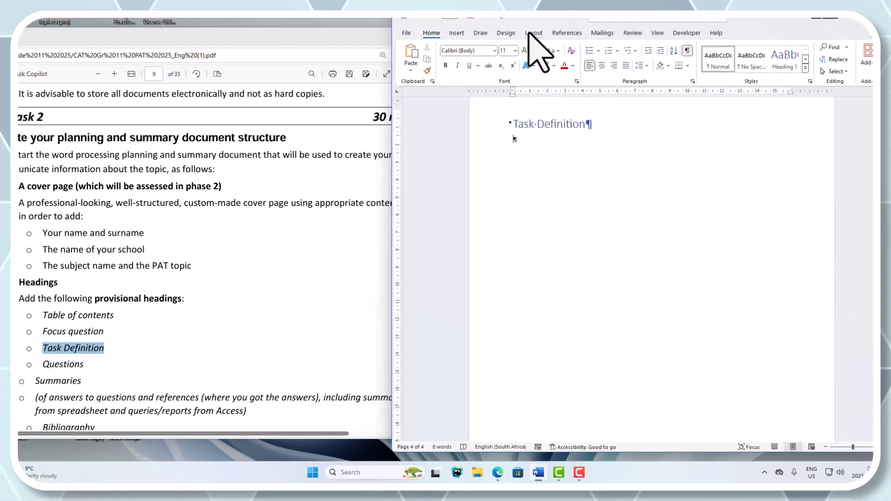
left_click(531, 33)
left_click(520, 47)
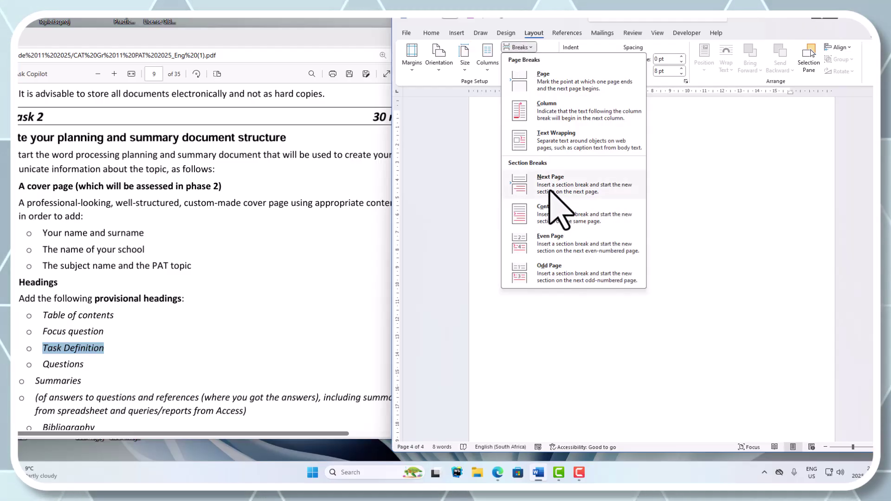
left_click(521, 186)
scroll(373, 278, "down", 5)
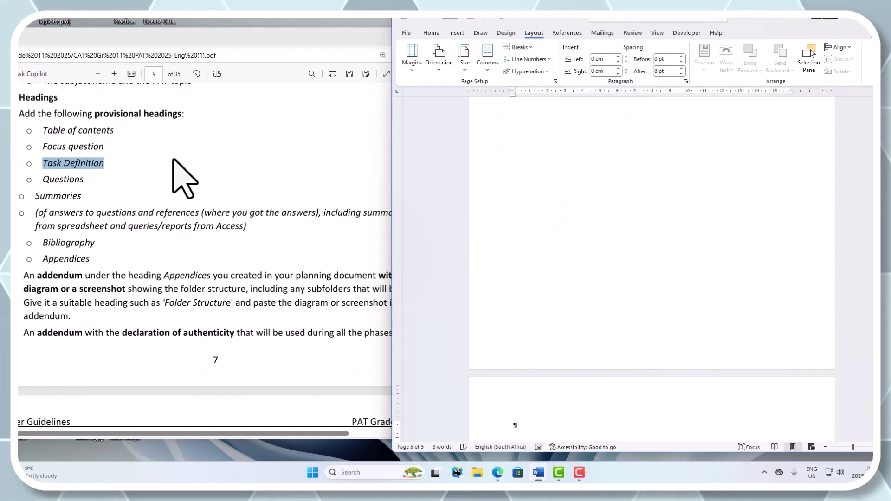
Put 'Questions' from the PDF onto page 5 as a Heading 1.
left_click_drag(43, 179, 84, 181)
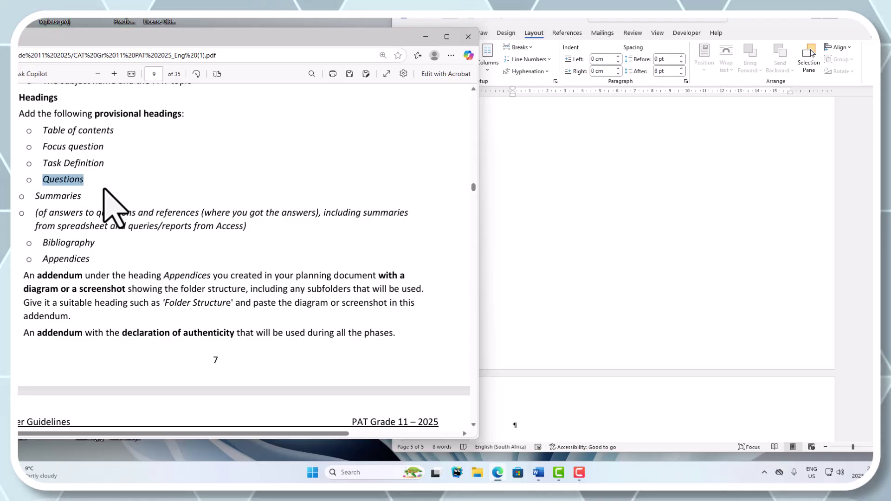
left_click(538, 472)
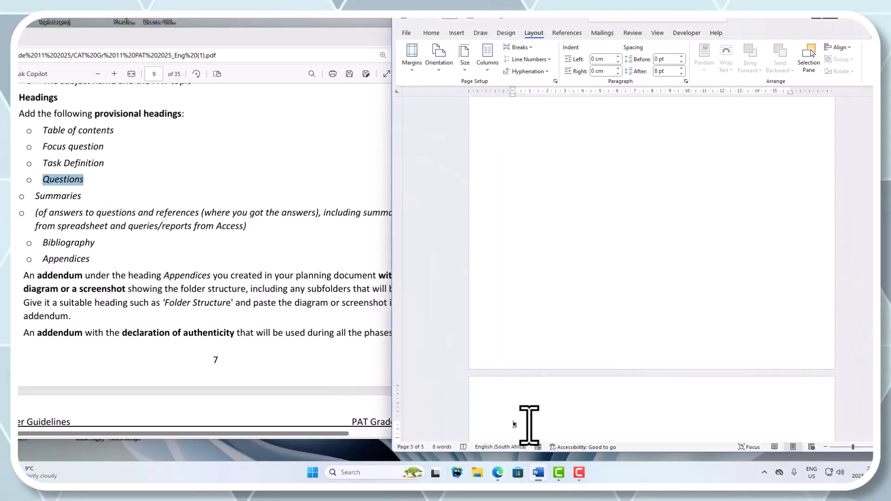
key("ctrl+v")
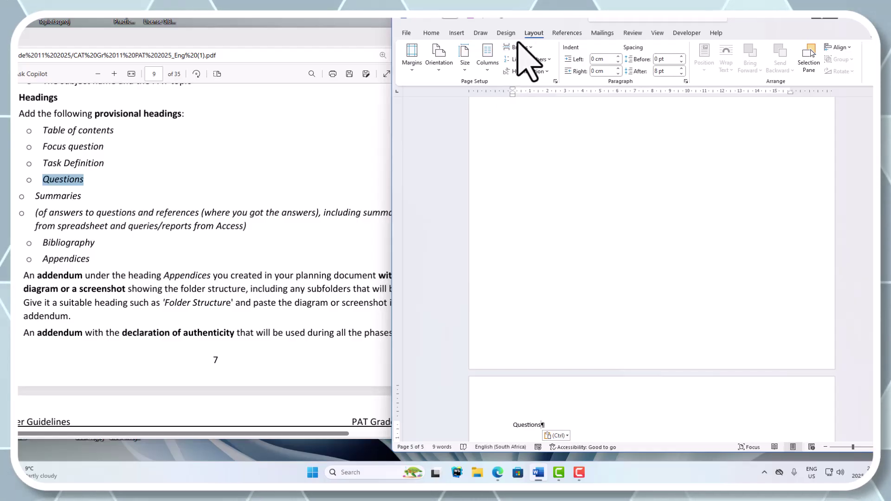
left_click(431, 33)
left_click(788, 65)
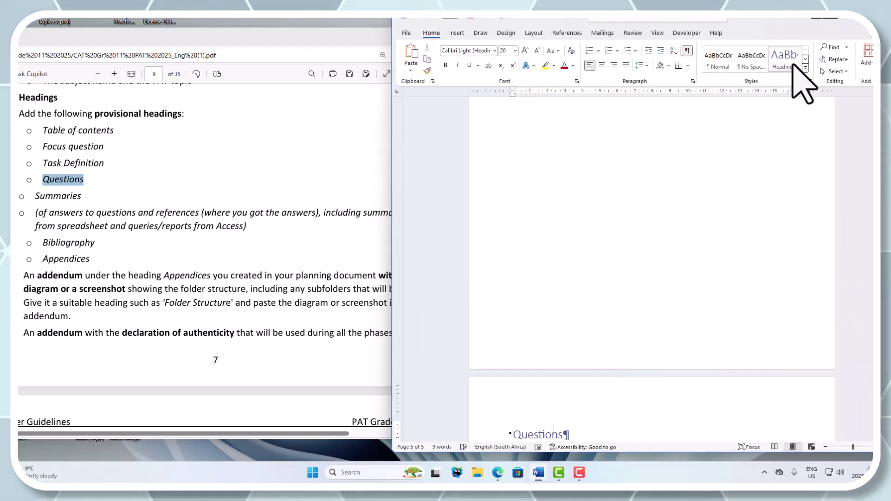
Insert a Next Page section break after Questions to begin page 6.
scroll(596, 292, "down", 2)
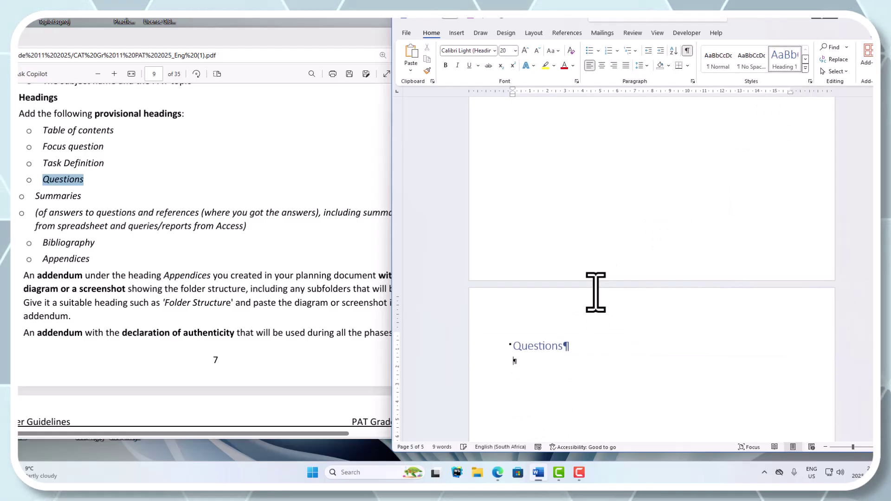
left_click(534, 33)
left_click(518, 47)
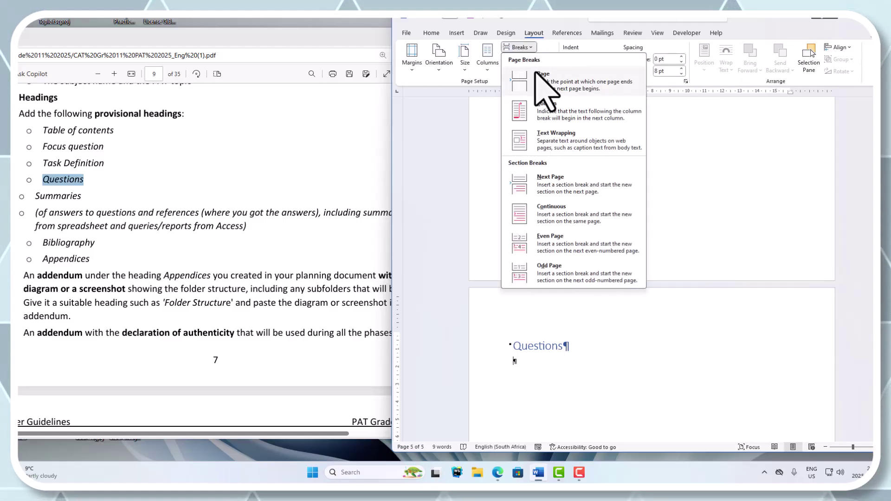
left_click(566, 198)
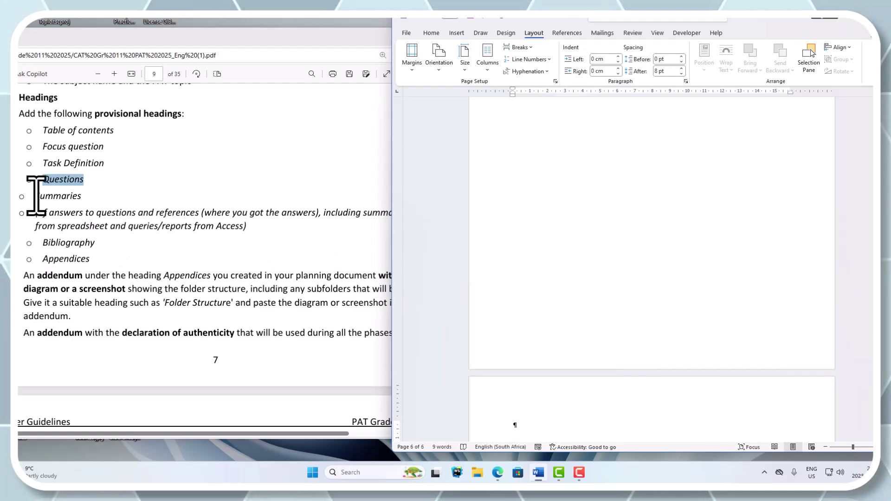
Paste 'Summaries' from the PDF onto page 6 as a Heading 1, with an empty paragraph below.
left_click(36, 196)
left_click_drag(36, 197, 83, 197)
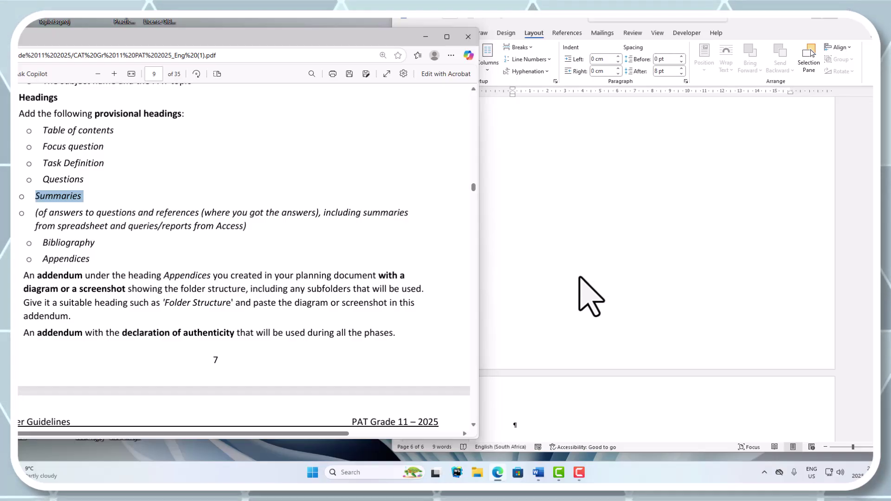
left_click(562, 157)
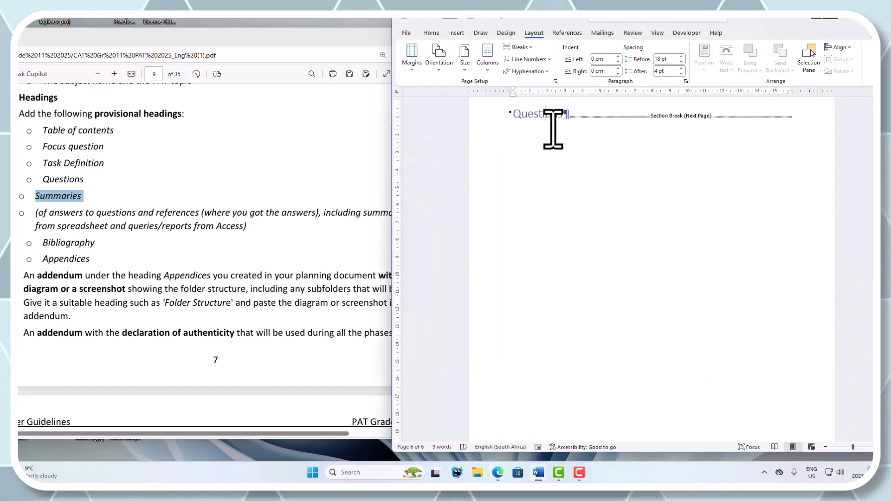
scroll(563, 158, "down", 5)
left_click(569, 375)
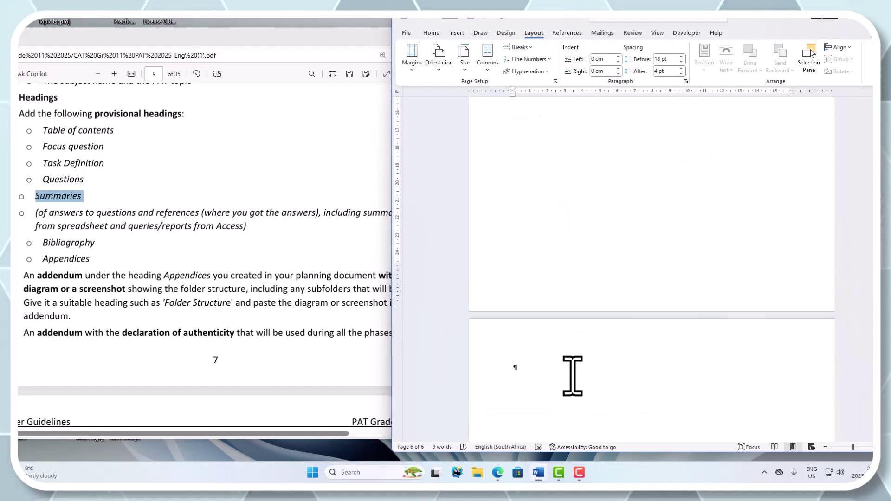
key("ctrl+v")
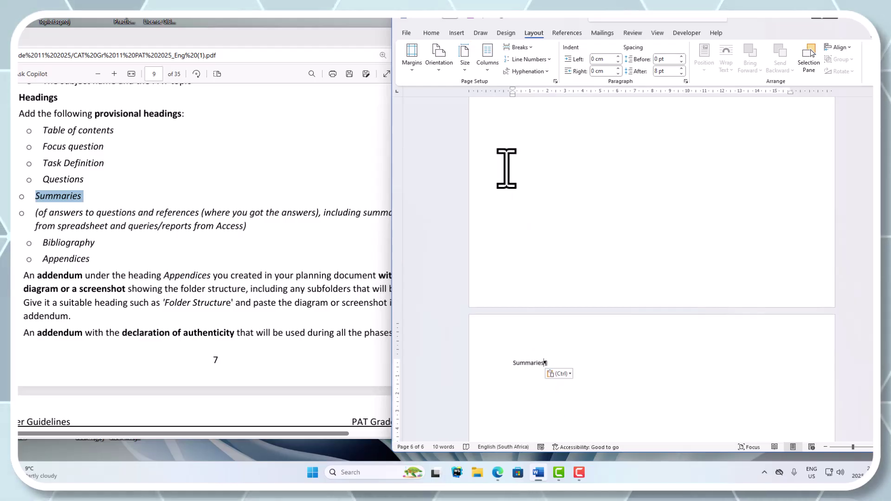
left_click(430, 34)
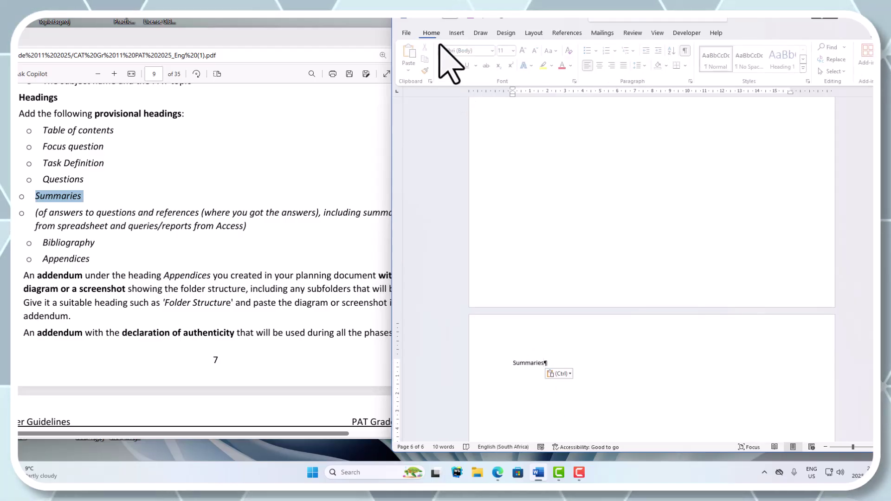
left_click(774, 70)
scroll(576, 358, "down", 2)
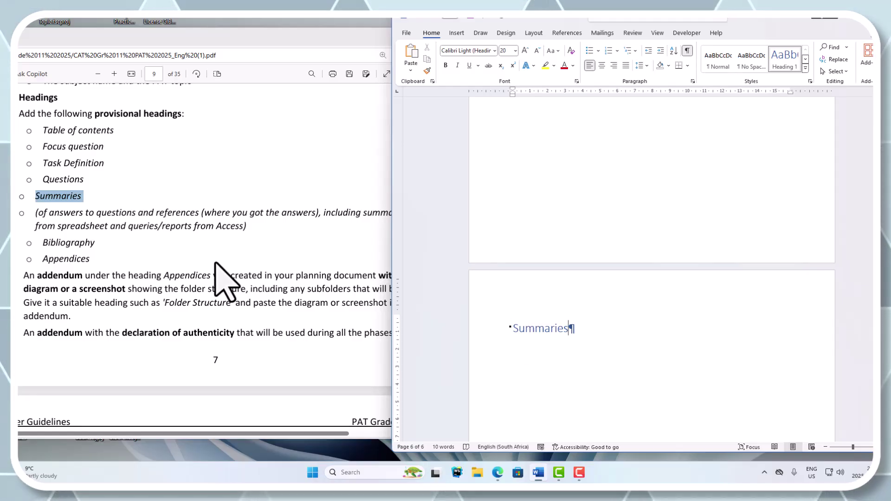
key("Return")
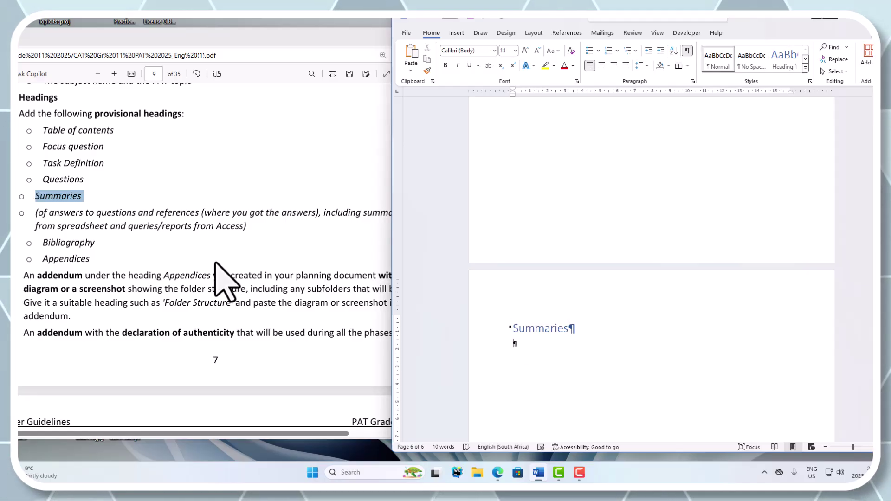
Insert a Next Page section break after Summaries to create page 7.
left_click(506, 33)
left_click(533, 34)
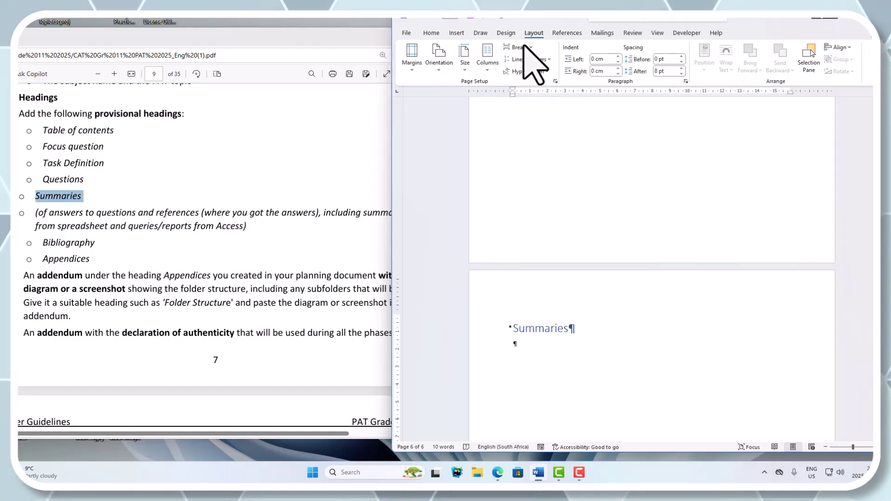
left_click(524, 46)
left_click(550, 189)
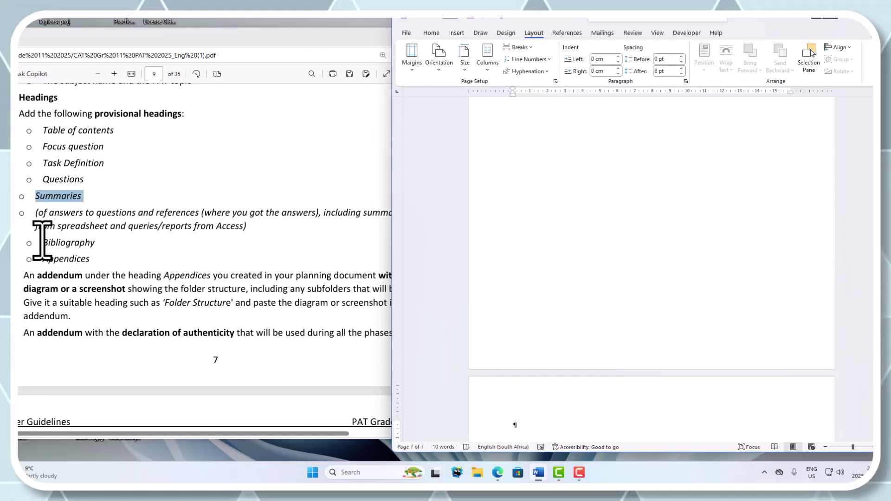
Paste 'Bibliography' from the PDF onto page 7 and make it a Heading 1.
left_click_drag(42, 242, 96, 243)
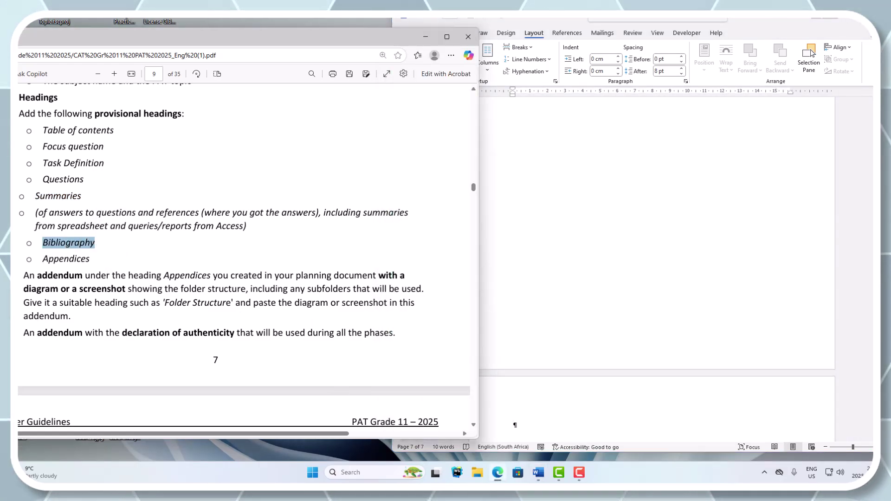
left_click(538, 473)
key("ctrl+v")
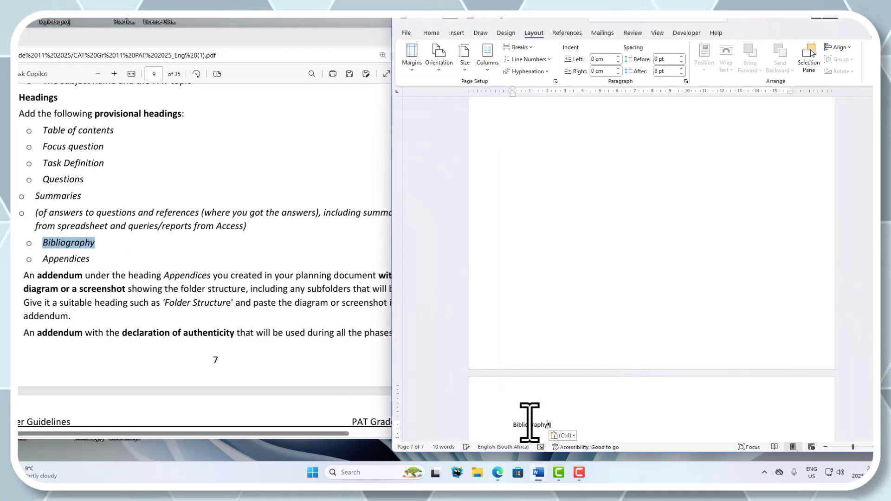
left_click(434, 33)
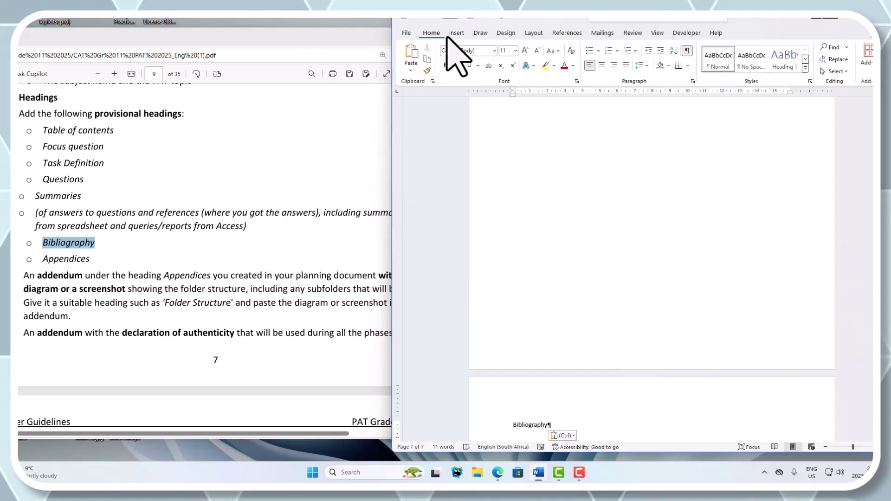
left_click(784, 59)
Add a Next Page section break after Bibliography to start page 8.
scroll(598, 312, "down", 2)
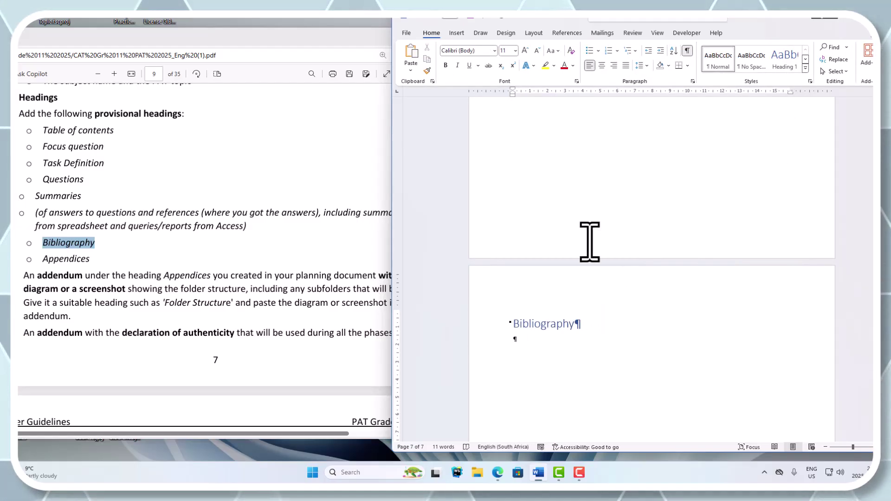
left_click(533, 33)
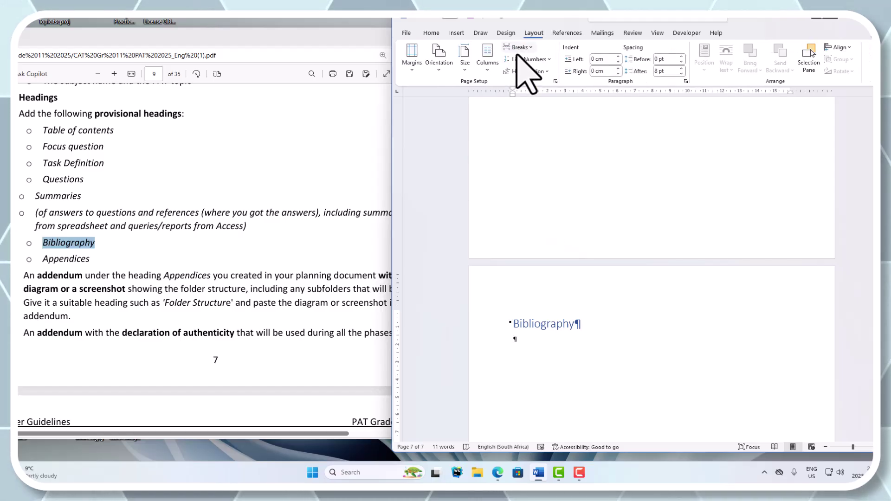
left_click(521, 48)
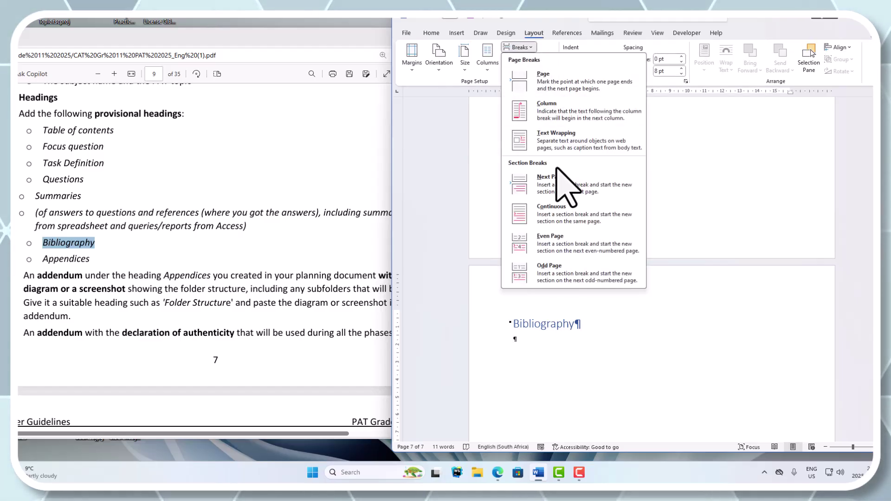
left_click(556, 179)
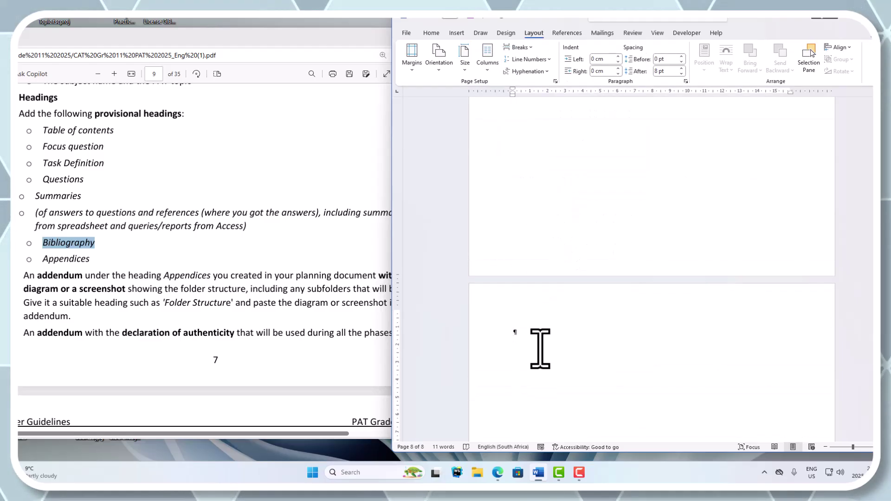
Paste 'Appendices' from the PDF onto page 8 and style it as Heading 1.
left_click_drag(41, 258, 97, 263)
key("ctrl+c")
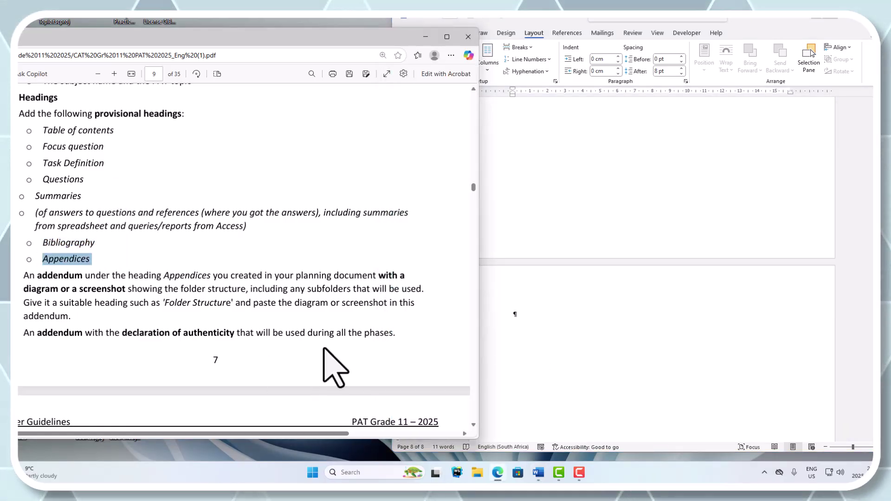
left_click(527, 320)
key("ctrl+v")
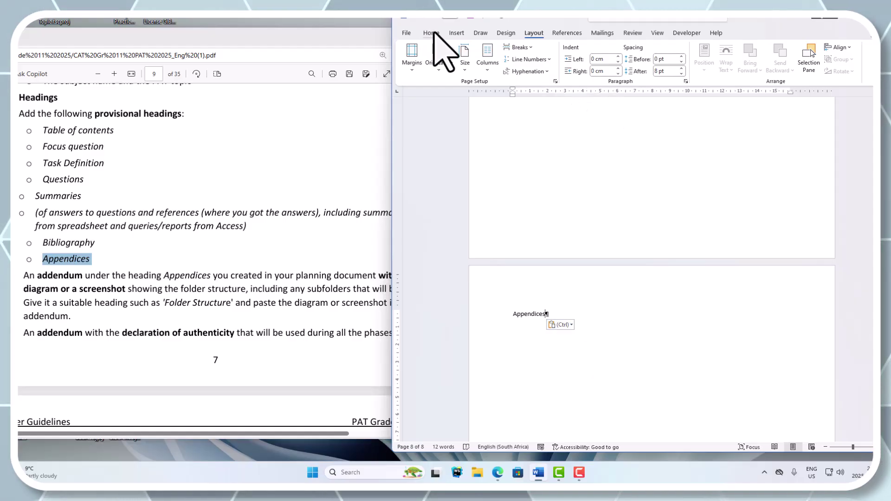
left_click(433, 34)
left_click(790, 67)
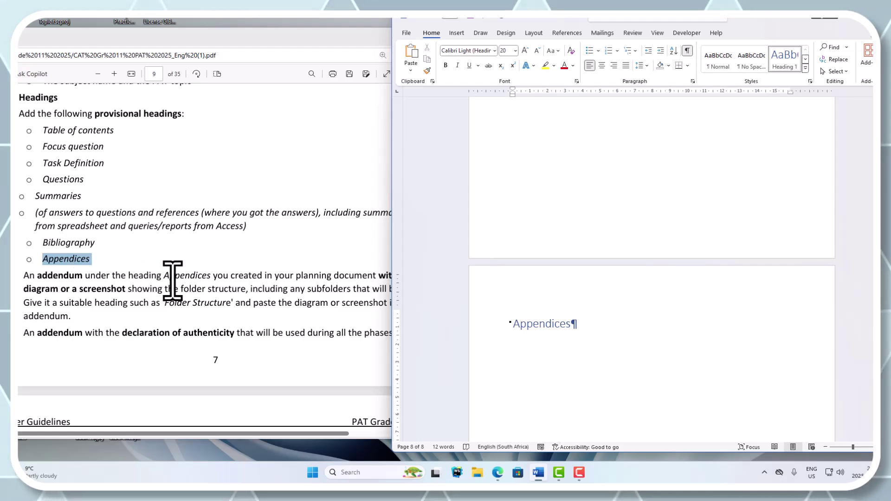
left_click(322, 278)
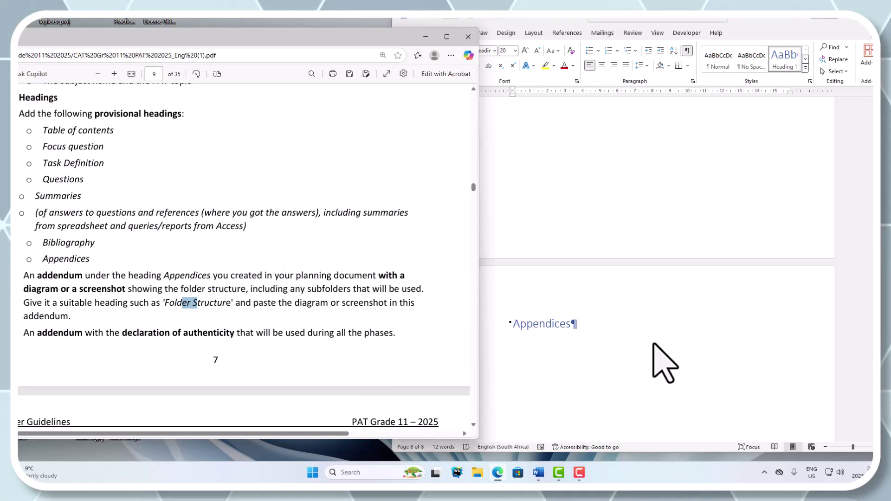
Add 'Folder Structure' as a Heading 2 line below Appendices, removing the copied quotes.
left_click(604, 327)
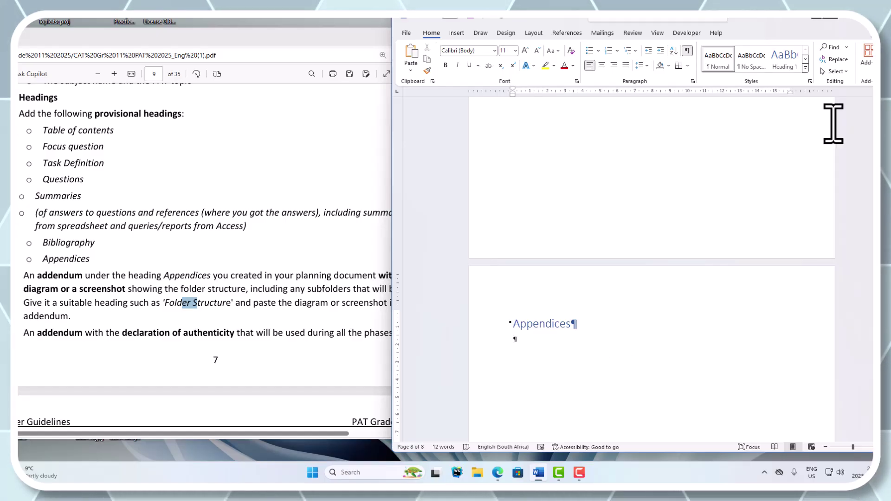
left_click(805, 68)
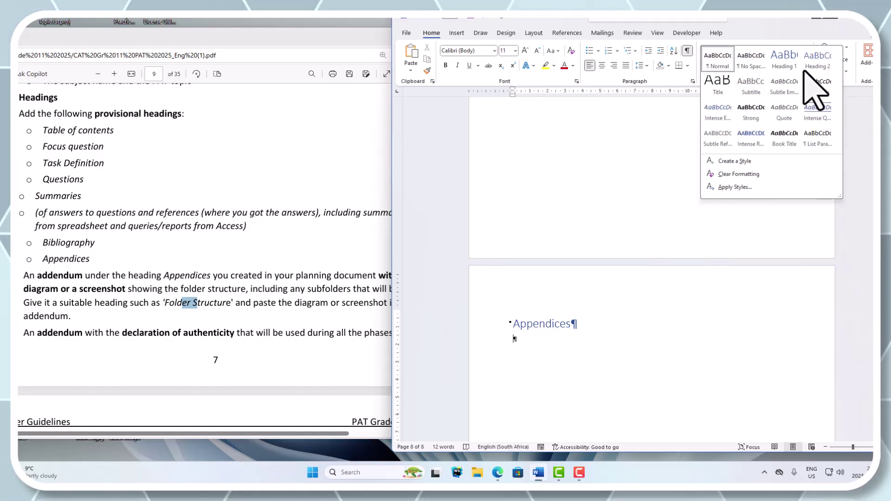
left_click(812, 67)
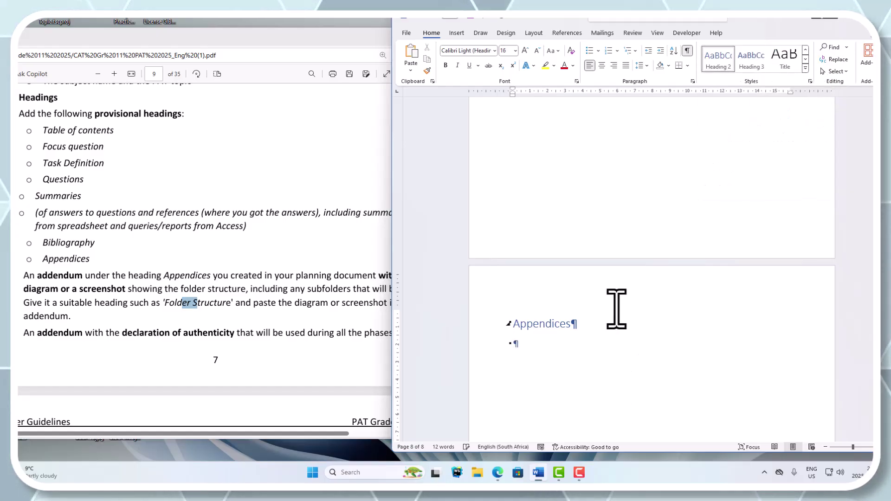
left_click(178, 300)
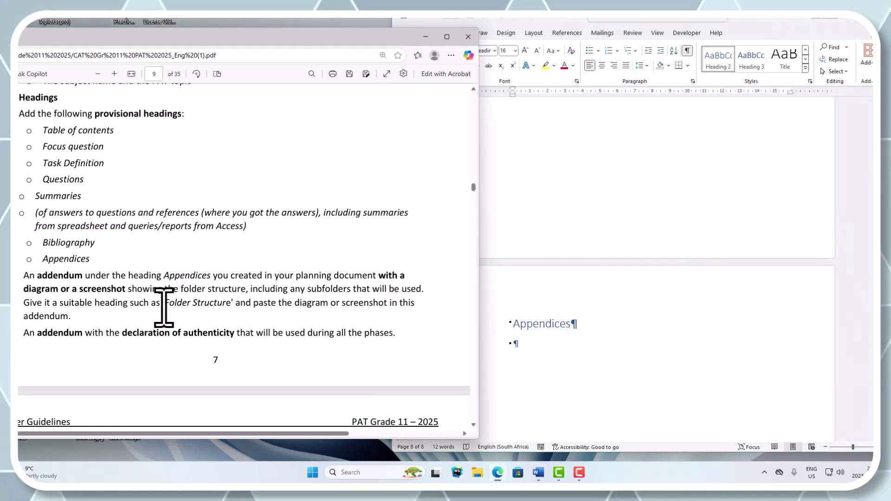
left_click_drag(179, 306, 233, 307)
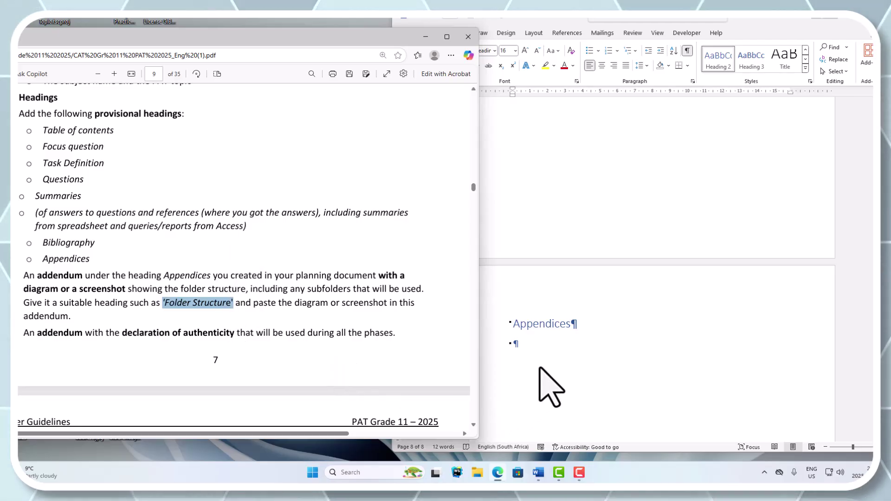
left_click(537, 342)
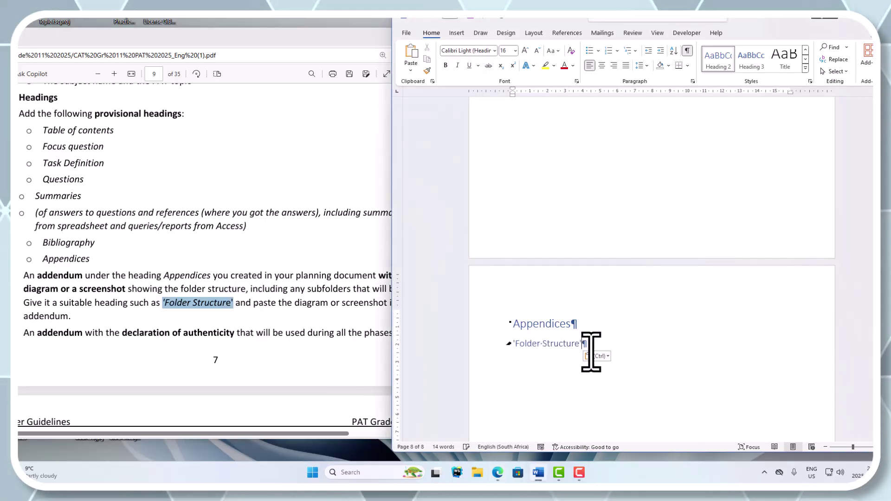
key("BackSpace")
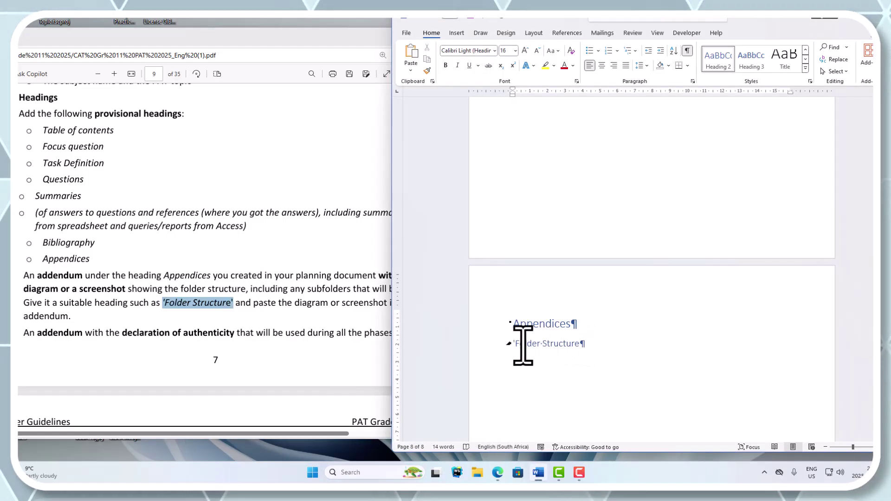
left_click(516, 344)
key("BackSpace")
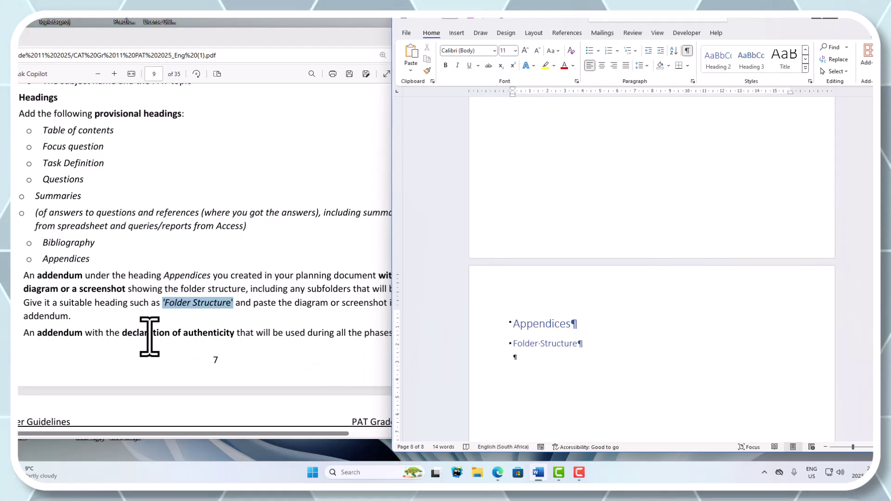
Add 'Declaration of authenticity' below it as Heading 2, capitalising the D.
left_click_drag(123, 333, 233, 334)
key("ctrl+c")
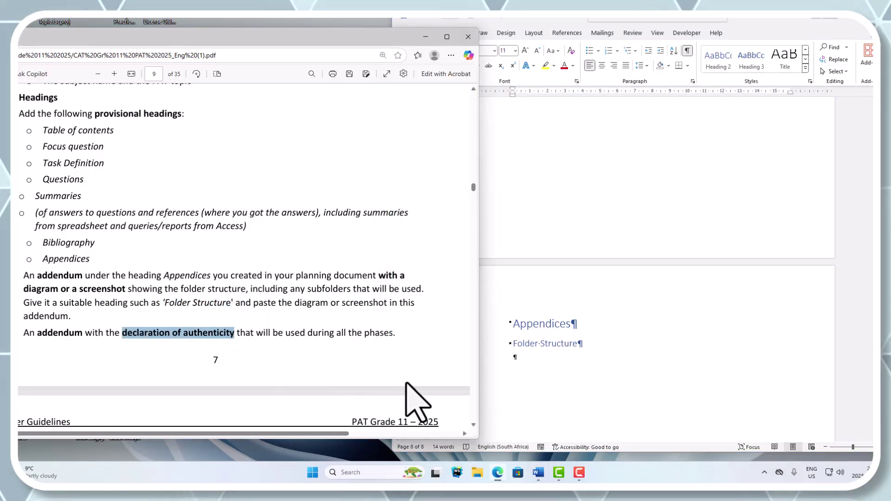
left_click(549, 366)
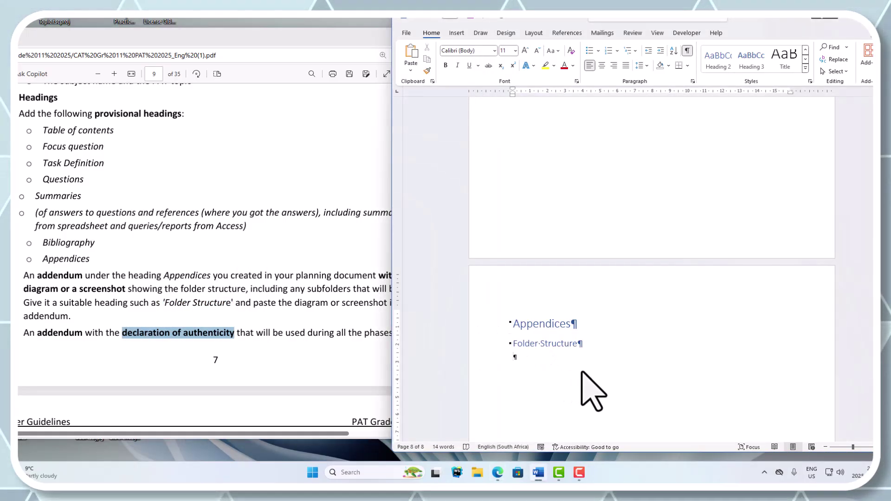
key("ctrl+v")
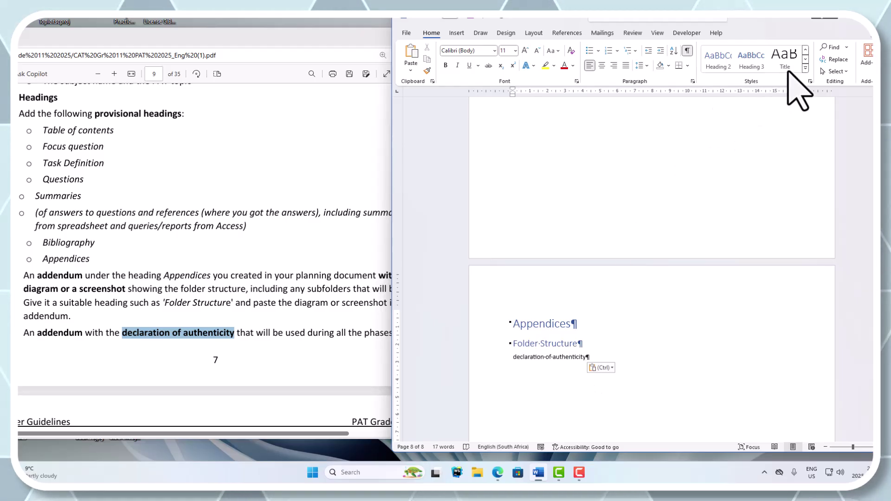
left_click(805, 69)
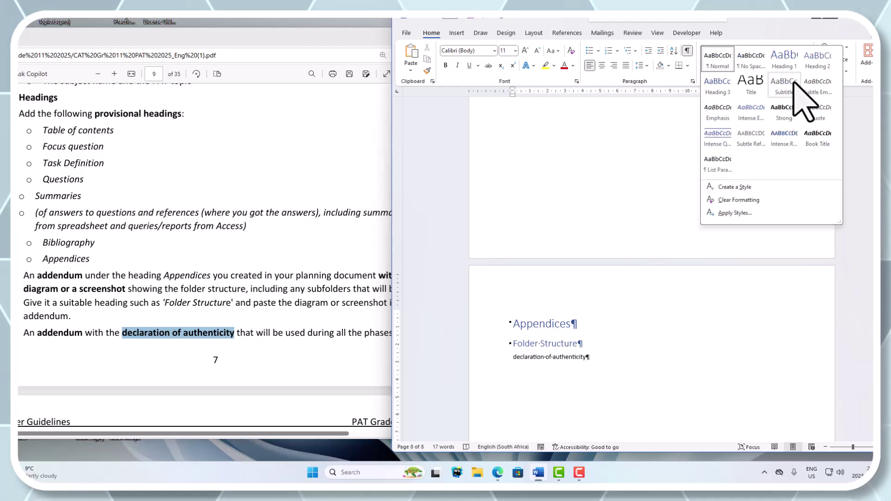
left_click(809, 62)
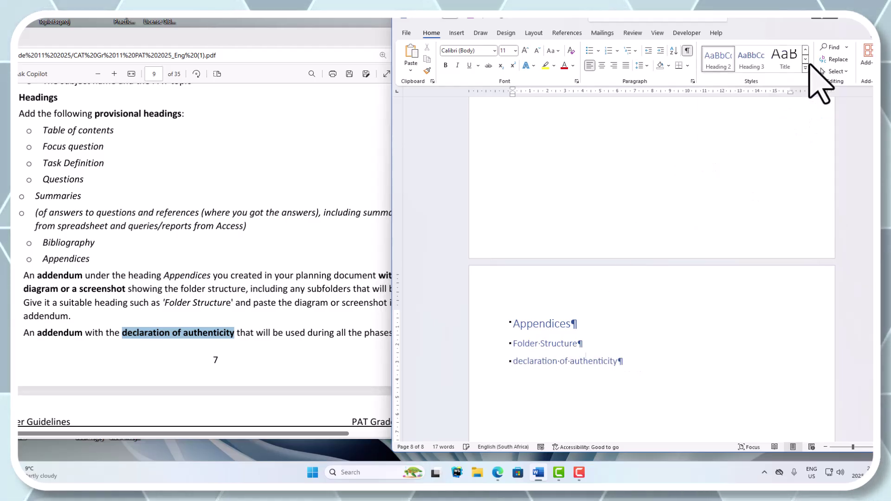
left_click(516, 361)
key("BackSpace")
type("D")
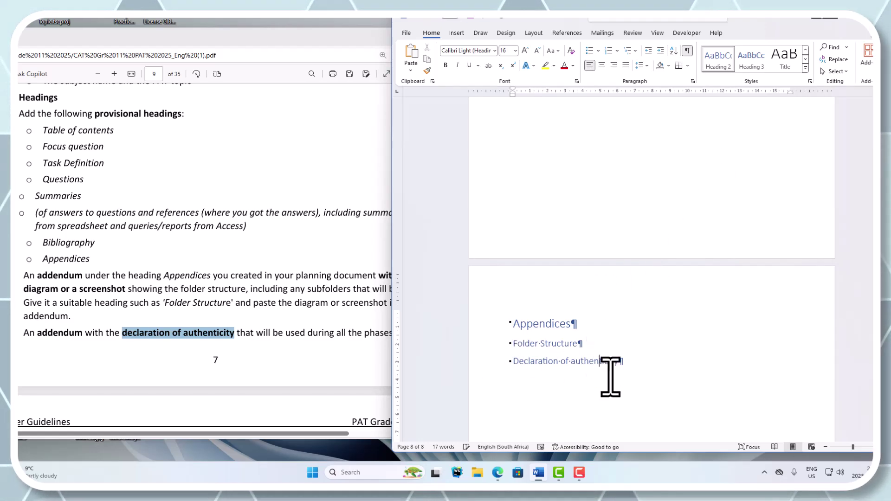
Scroll up through the document, then review the instructions PDF.
scroll(613, 381, "up", 1)
scroll(613, 382, "down", 1)
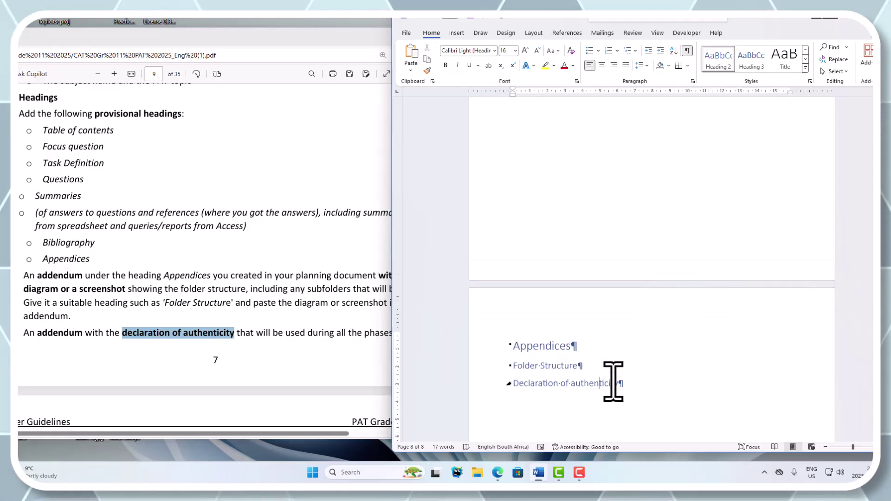
scroll(614, 382, "up", 3)
scroll(613, 381, "up", 10)
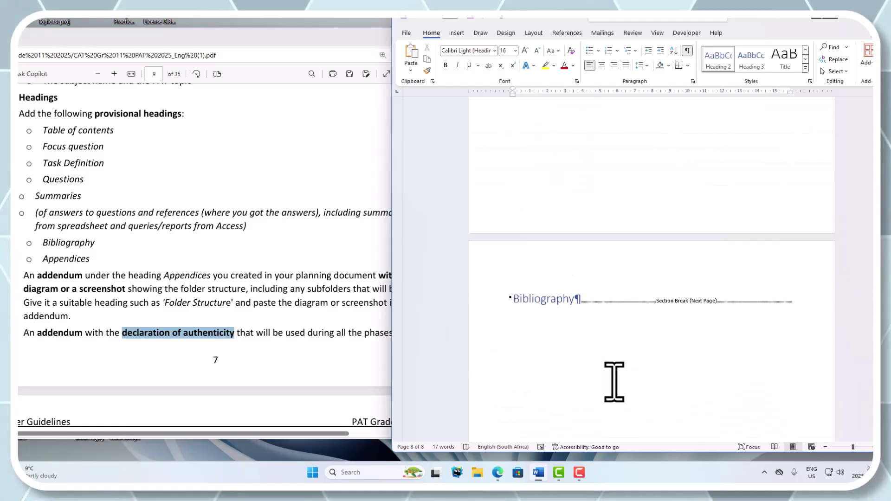
scroll(614, 382, "up", 12)
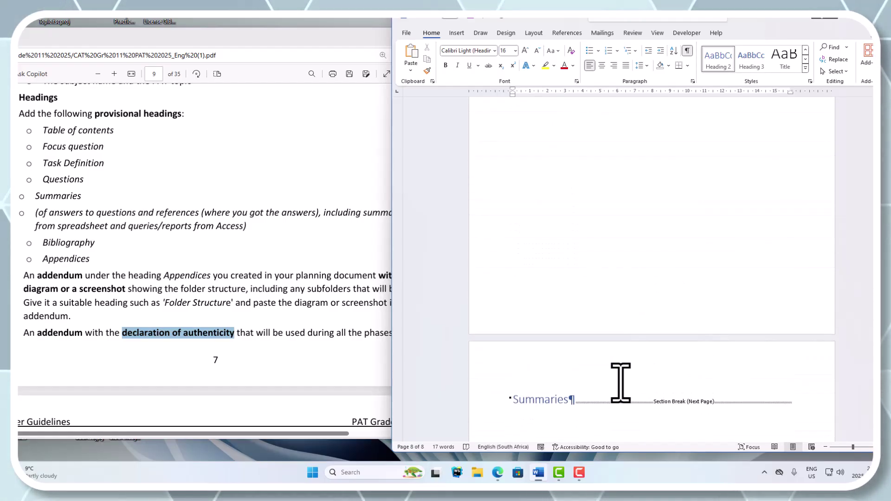
scroll(648, 375, "up", 10)
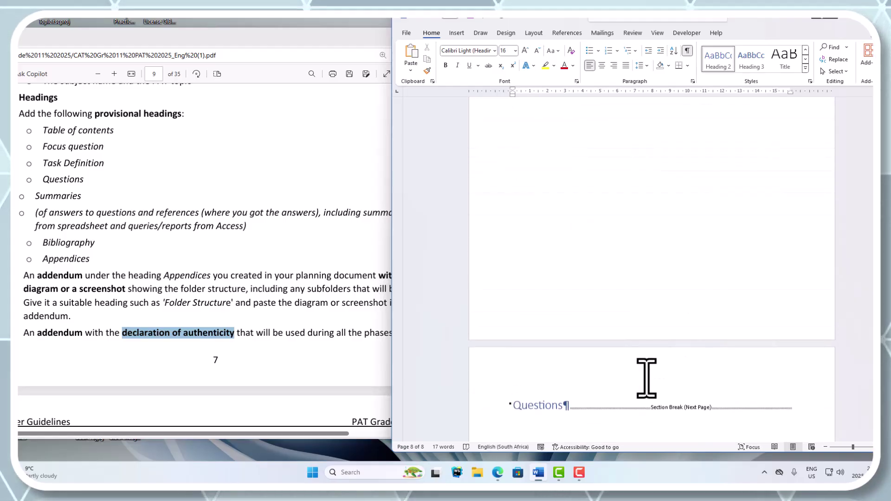
scroll(647, 375, "up", 3)
left_click(299, 308)
scroll(297, 308, "down", 5)
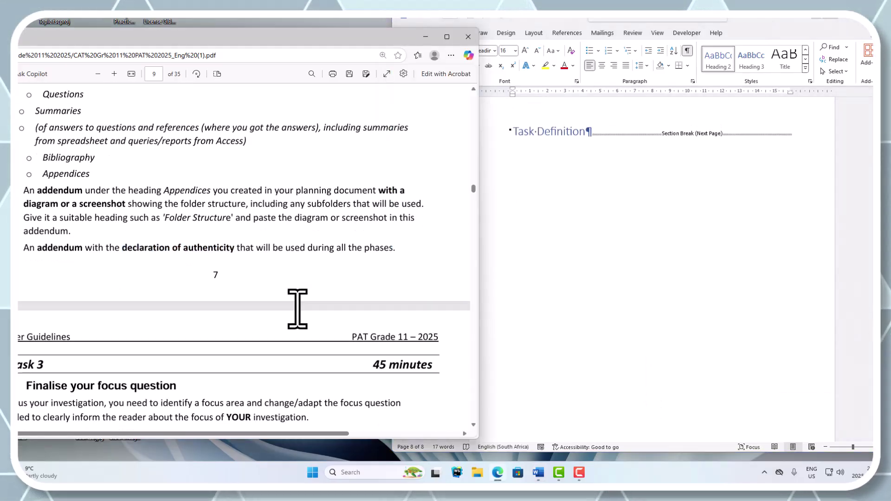
scroll(297, 309, "up", 3)
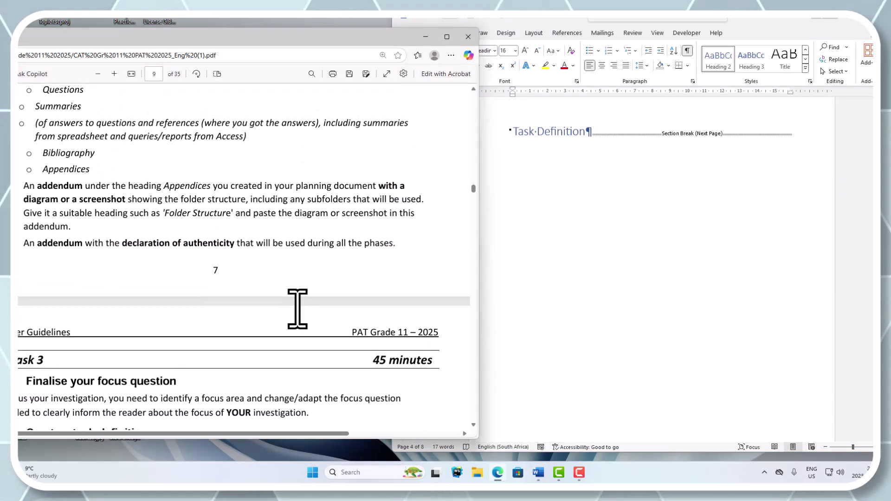
scroll(297, 308, "up", 10)
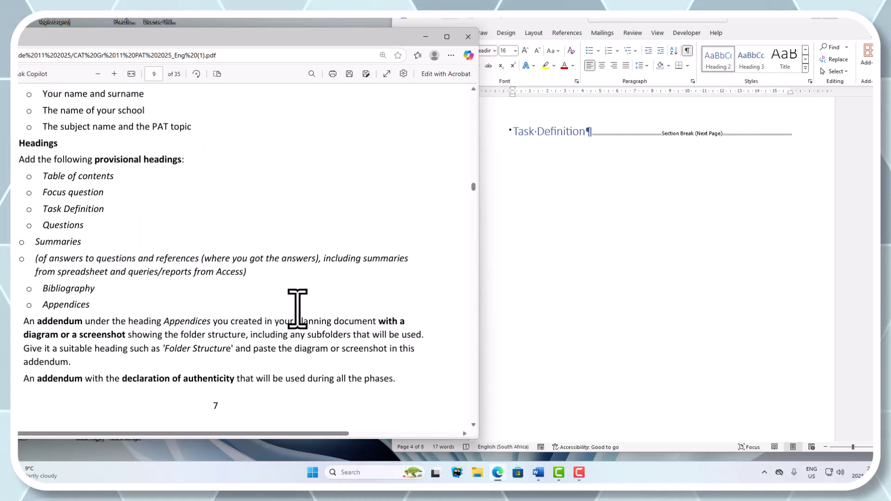
scroll(297, 308, "up", 3)
Scroll the planning document to the top and place the cursor on the Cover page.
left_click(692, 296)
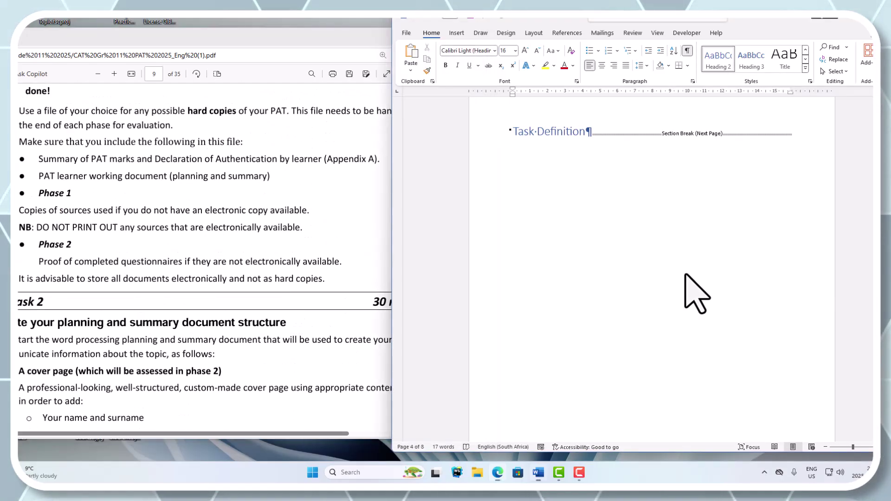
scroll(687, 283, "up", 5)
scroll(685, 275, "up", 8)
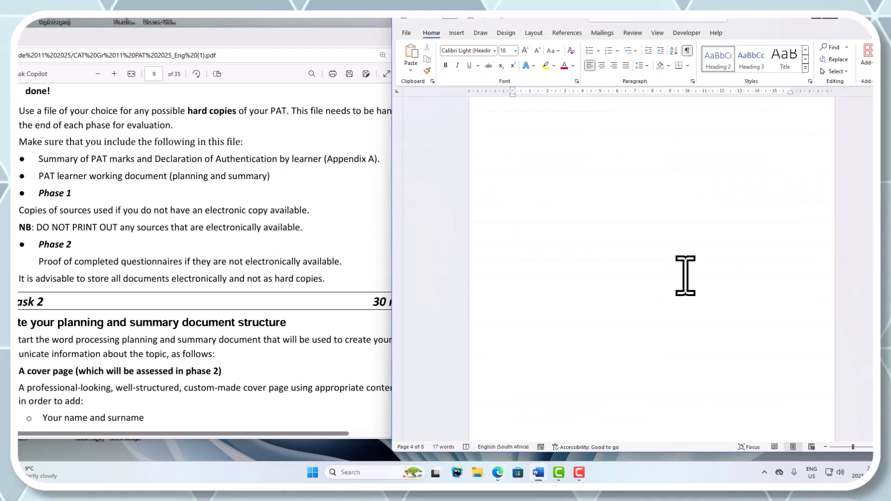
scroll(685, 276, "up", 10)
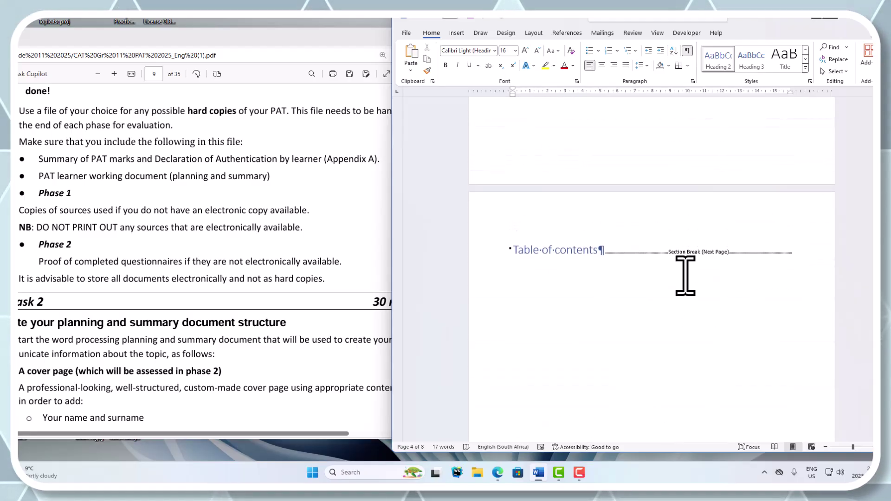
scroll(685, 276, "up", 3)
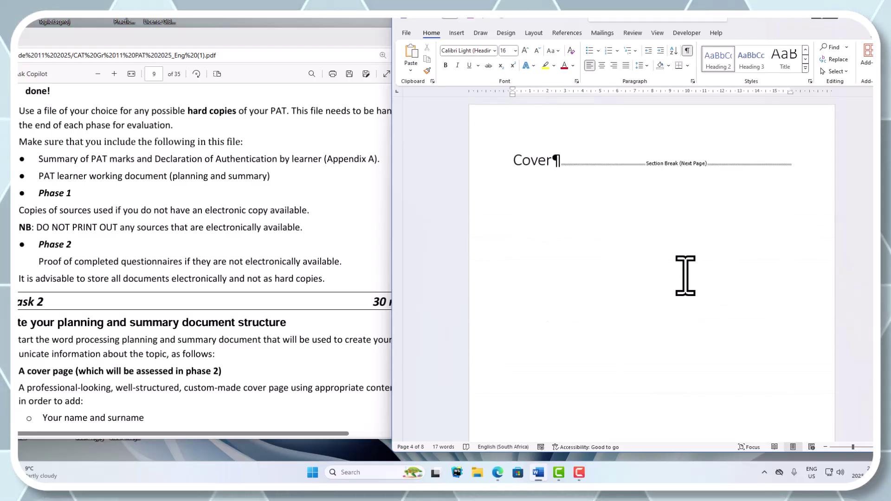
left_click(614, 252)
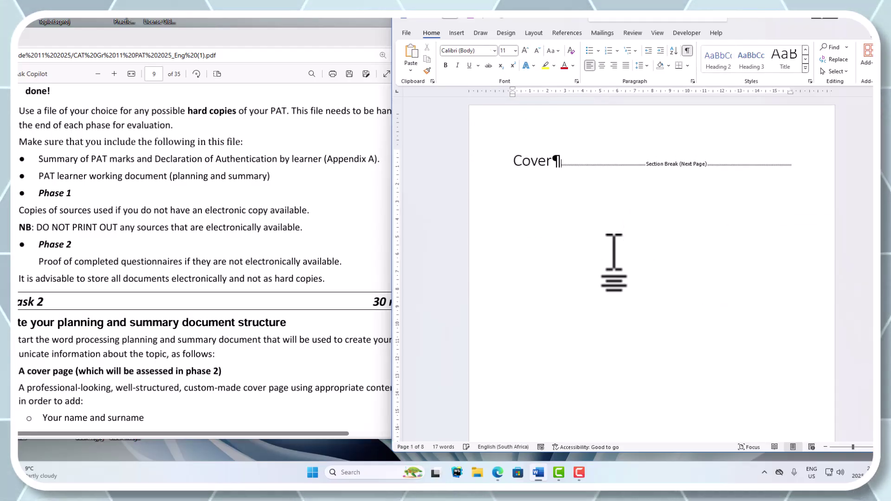
Adjust the status-bar zoom slider to enlarge the view of the Cover page.
scroll(613, 260, "down", 10)
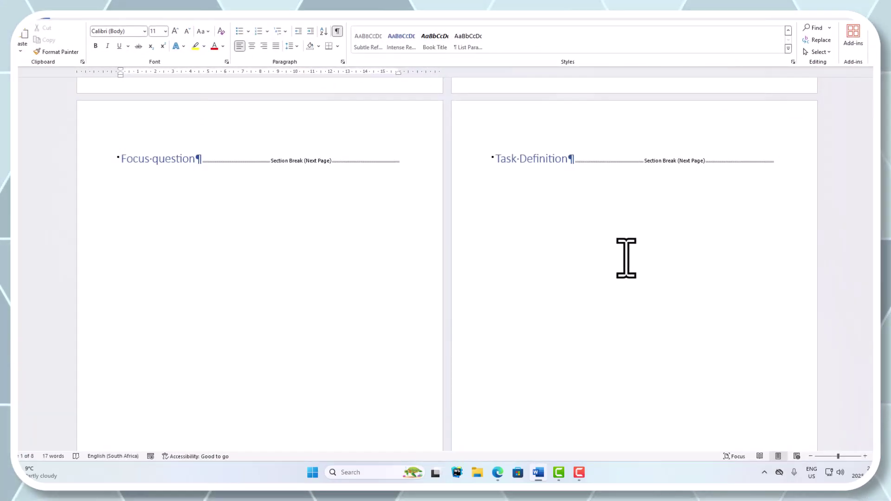
scroll(598, 288, "up", 8)
scroll(602, 290, "up", 2)
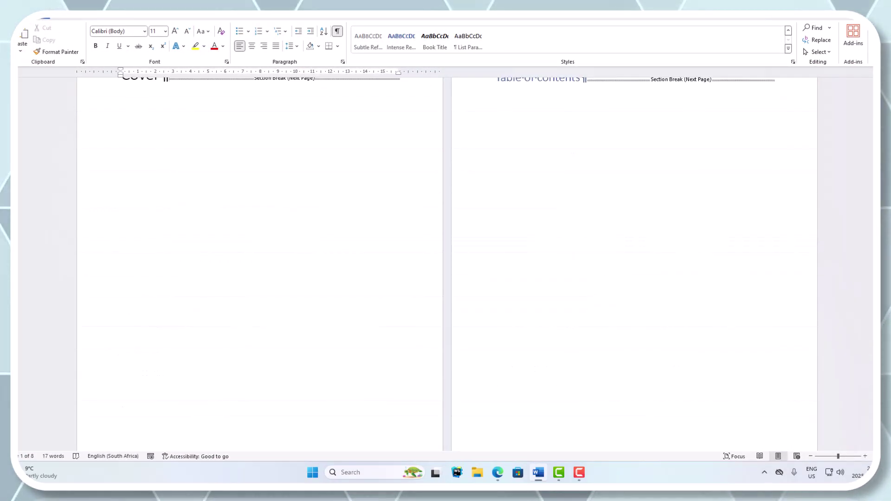
left_click_drag(840, 457, 837, 457)
scroll(515, 314, "up", 2)
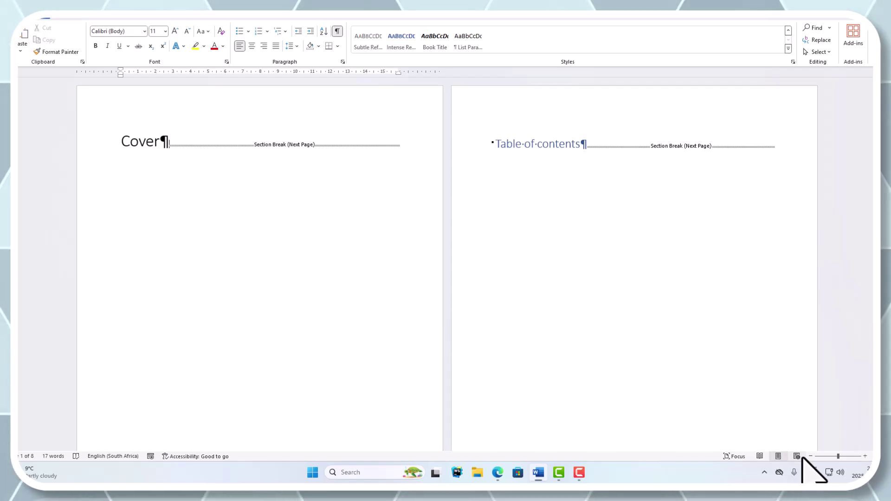
Zoom in to one larger page and check the section break after Table of contents.
left_click(842, 456)
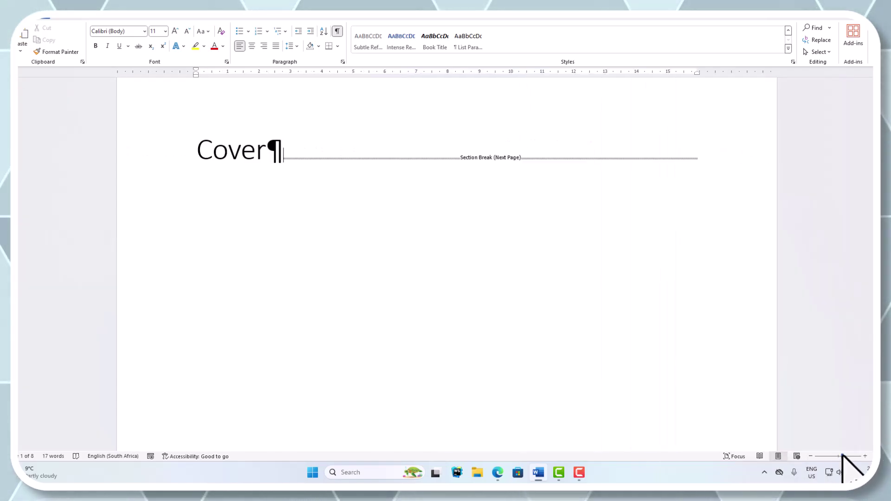
scroll(645, 312, "down", 15)
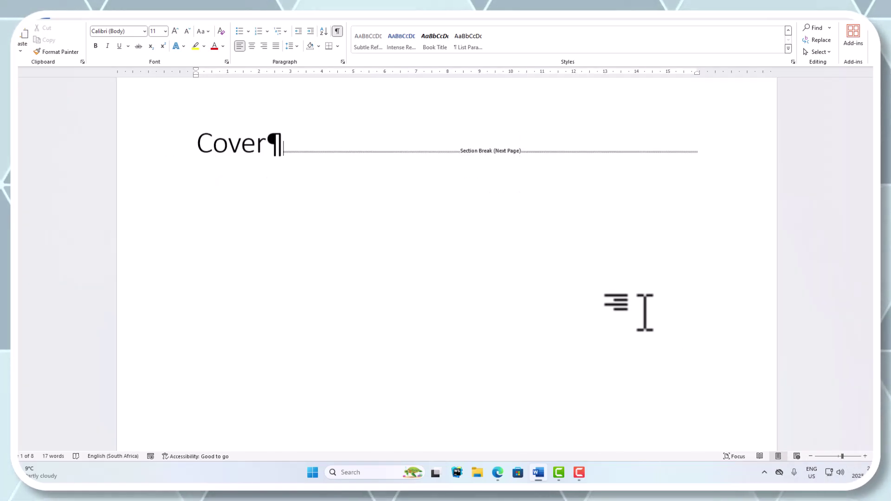
scroll(624, 318, "down", 3)
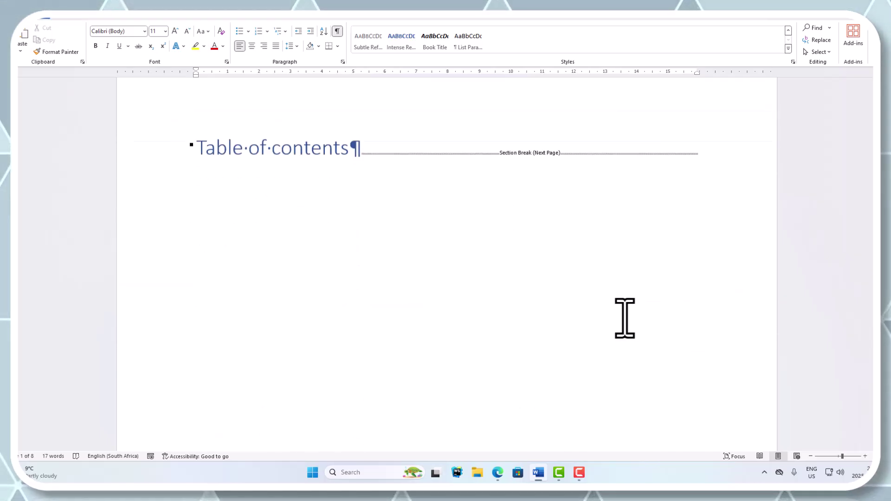
left_click(271, 129)
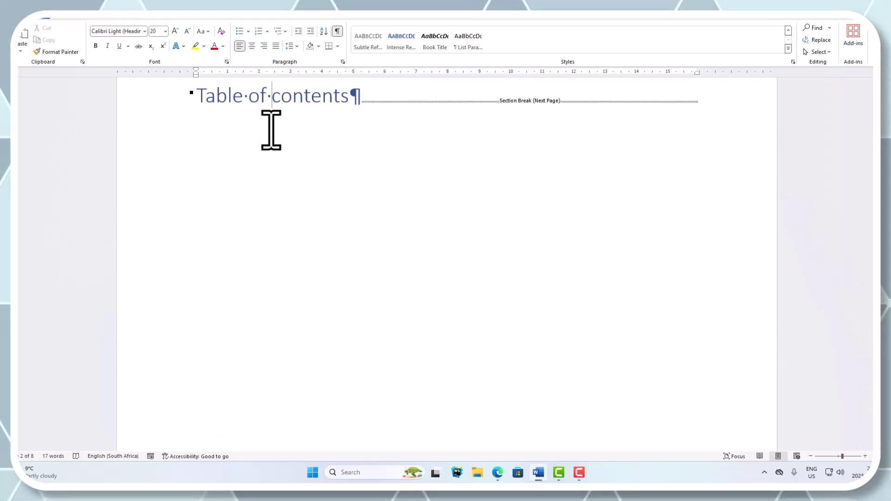
left_click(361, 147)
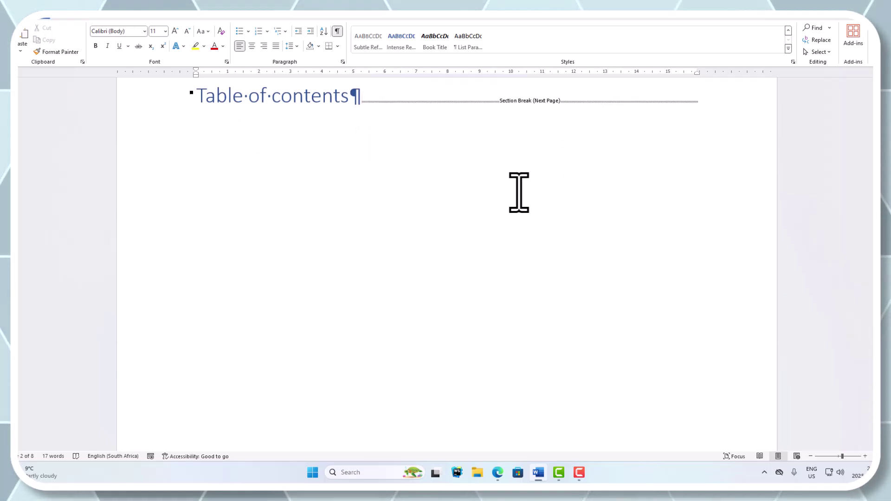
Scroll down page by page to Appendices, confirming each heading starts a new page.
scroll(519, 192, "down", 1)
scroll(516, 193, "down", 5)
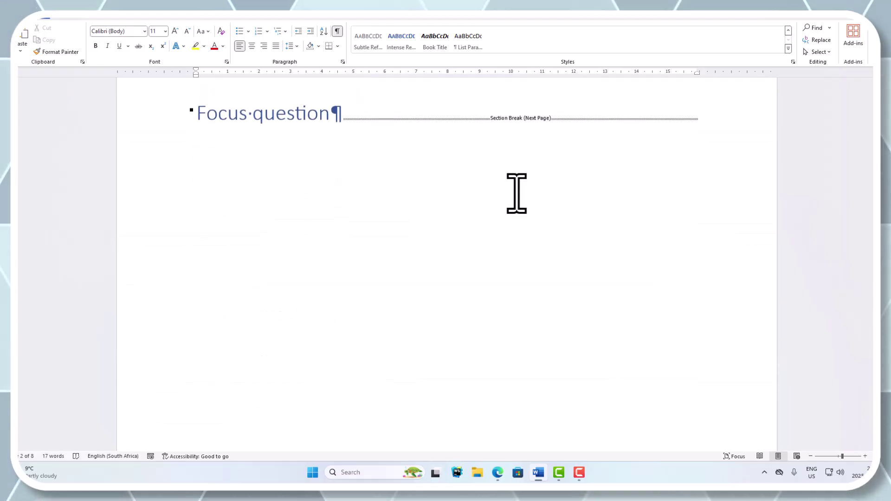
scroll(496, 169, "down", 12)
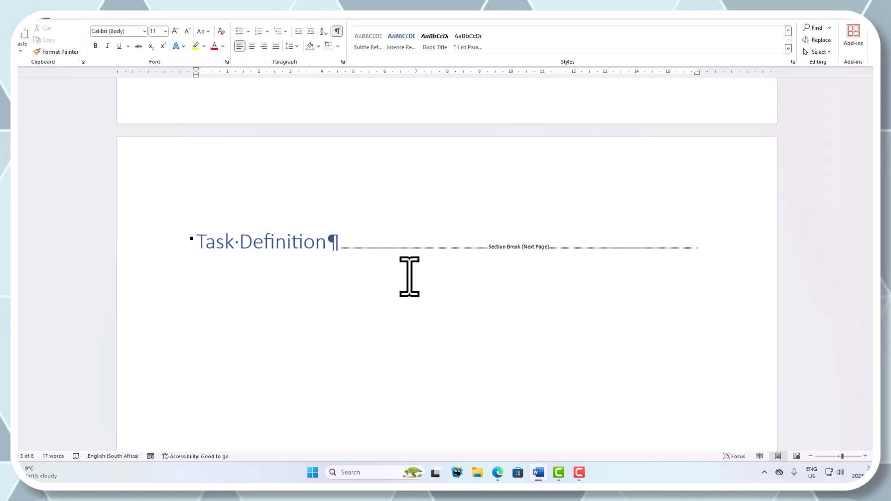
scroll(404, 276, "down", 12)
scroll(259, 272, "down", 15)
scroll(260, 273, "down", 10)
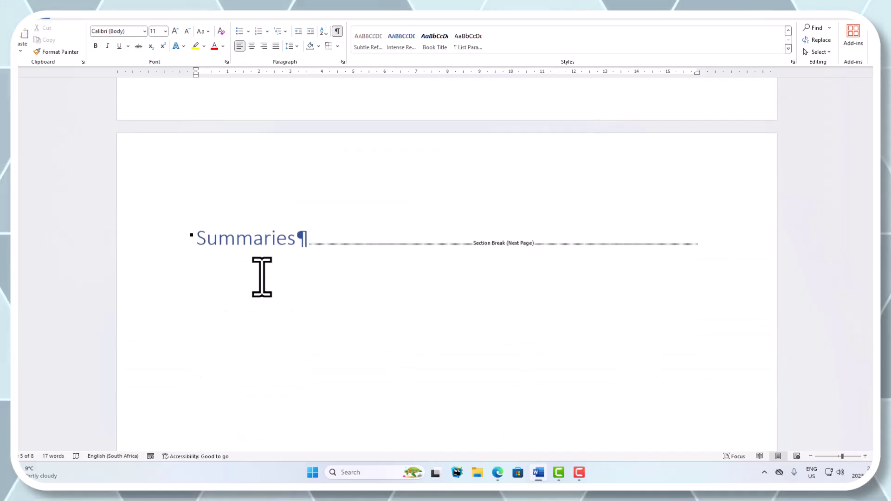
scroll(272, 273, "down", 15)
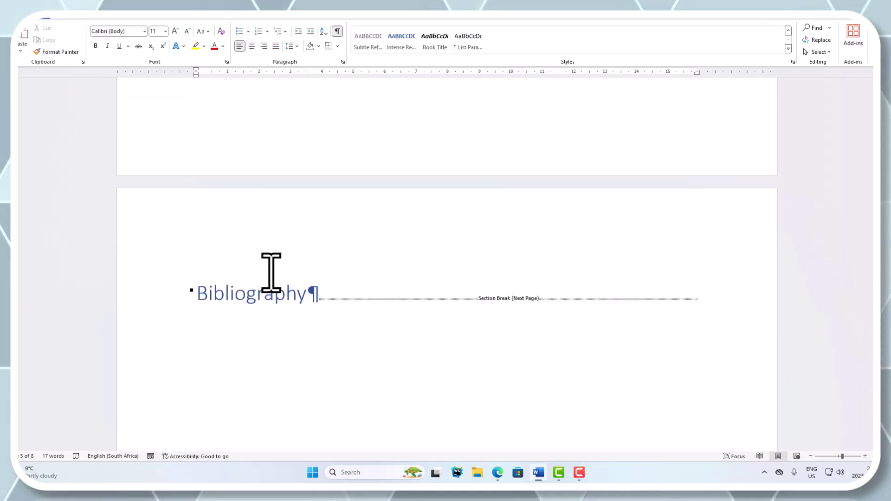
scroll(328, 261, "down", 10)
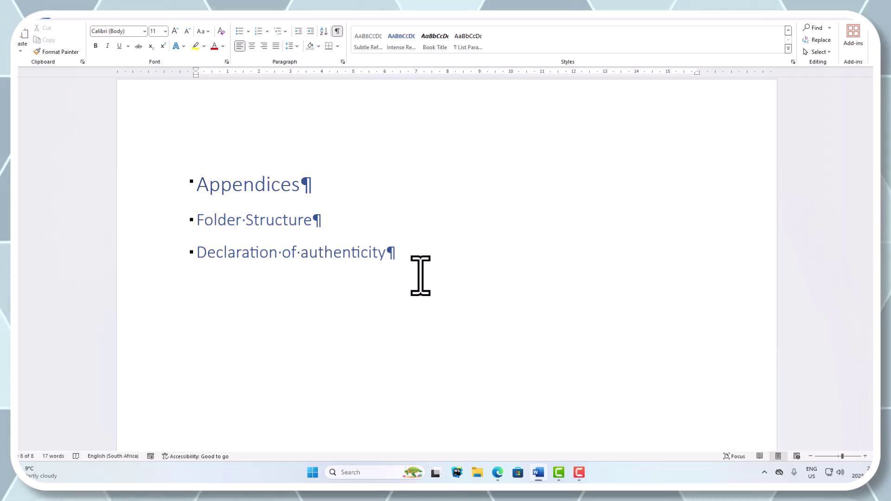
scroll(418, 276, "up", 15)
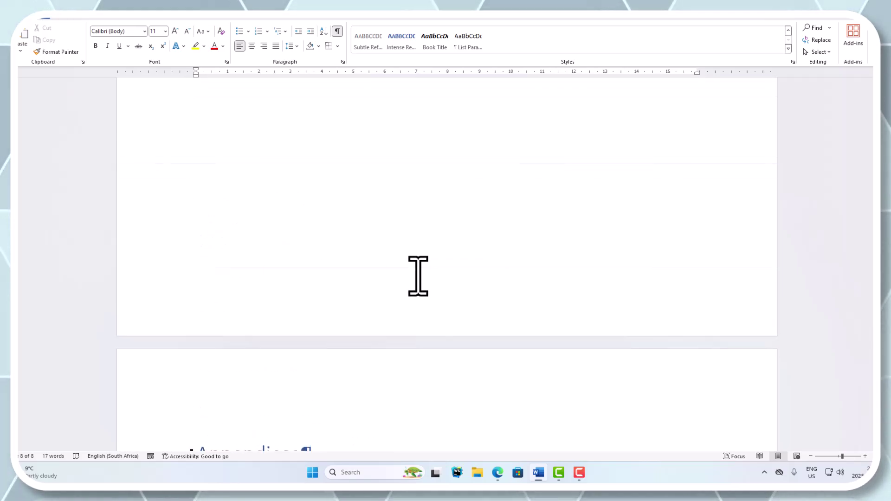
scroll(418, 276, "up", 10)
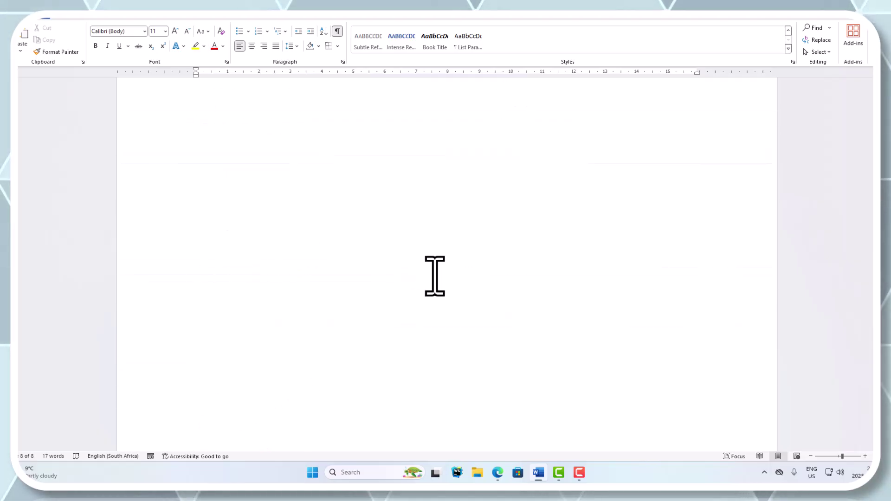
Drag the vertical scrollbar up to the Cover on page 1.
left_click_drag(870, 343, 870, 86)
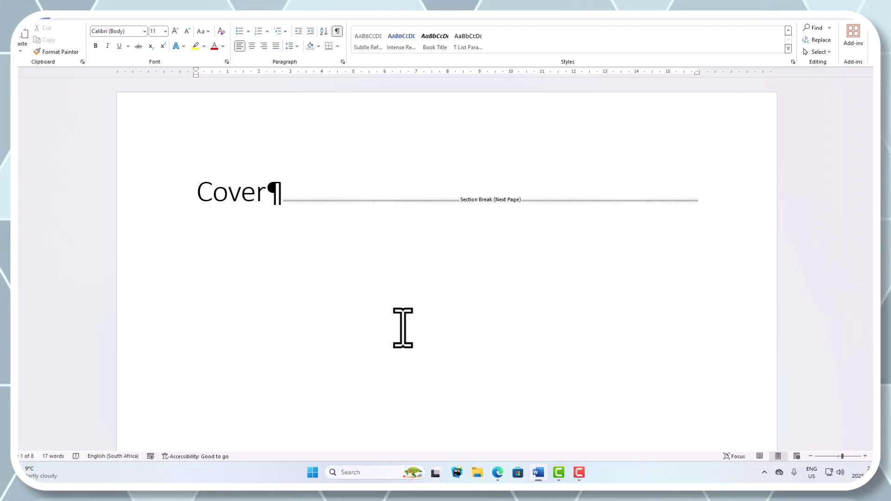